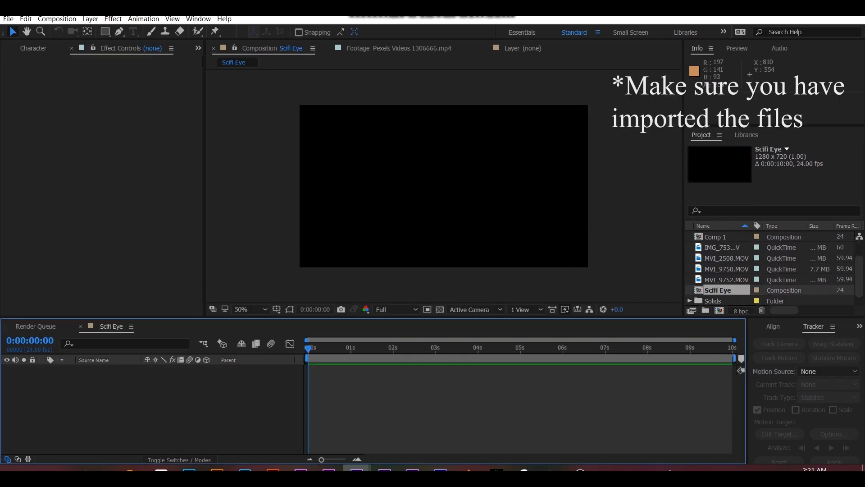
# - Add the MVI_2508.MOV footage as a layer in the Scifi Eye composition
pyautogui.click(721, 247)
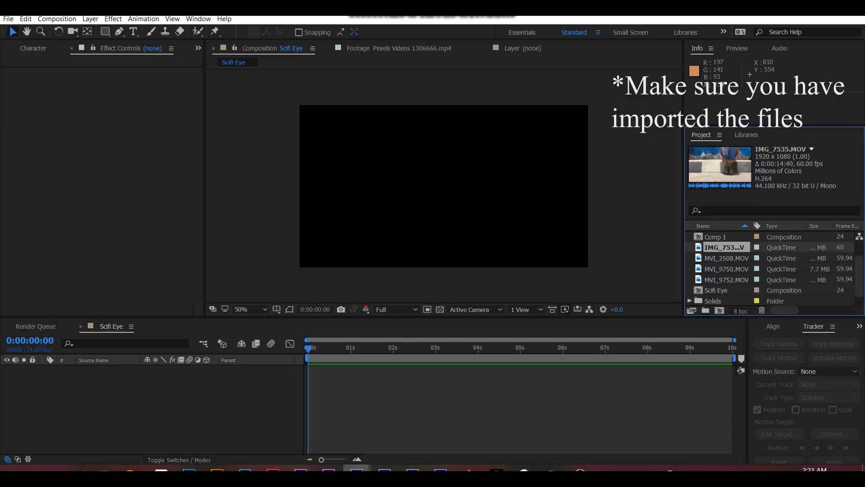
pyautogui.click(725, 258)
pyautogui.moveTo(724, 258); pyautogui.dragTo(198, 392)
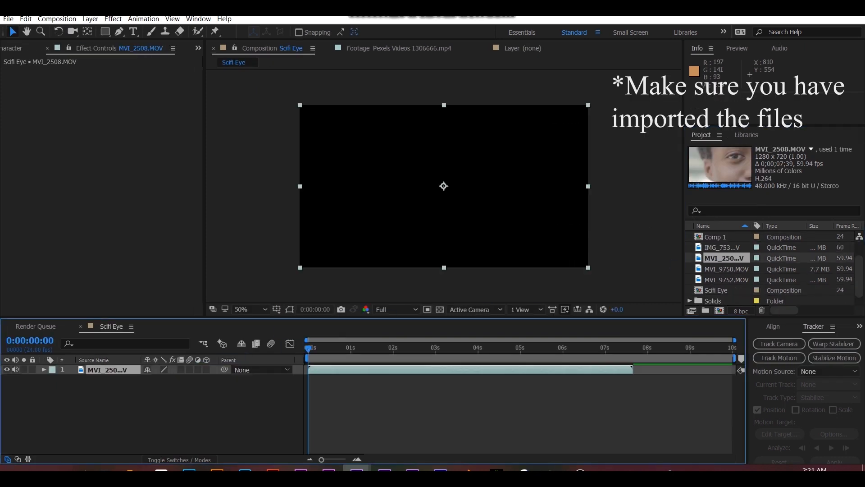
# - End the work area at about 3 seconds, trim the composition to it, and preview the clip
pyautogui.moveTo(315, 349); pyautogui.dragTo(433, 350)
pyautogui.press('space')
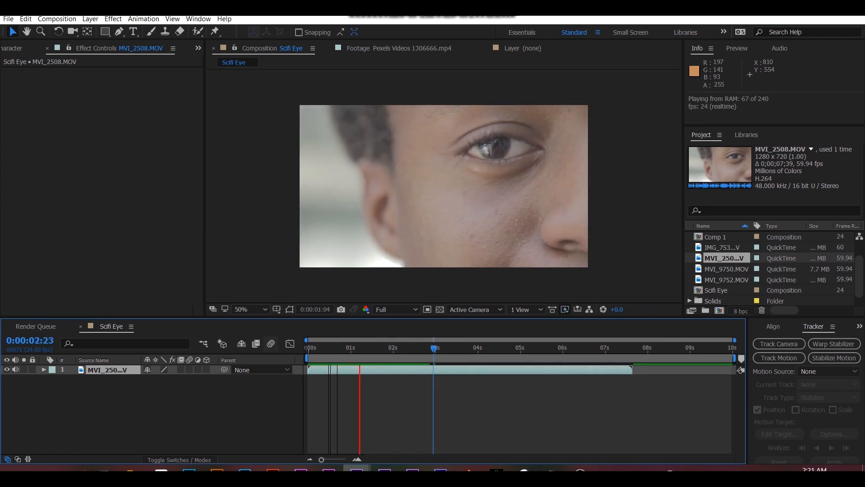
pyautogui.press('space')
pyautogui.press('n')
pyautogui.rightClick(428, 359)
pyautogui.click(455, 388)
pyautogui.press('space')
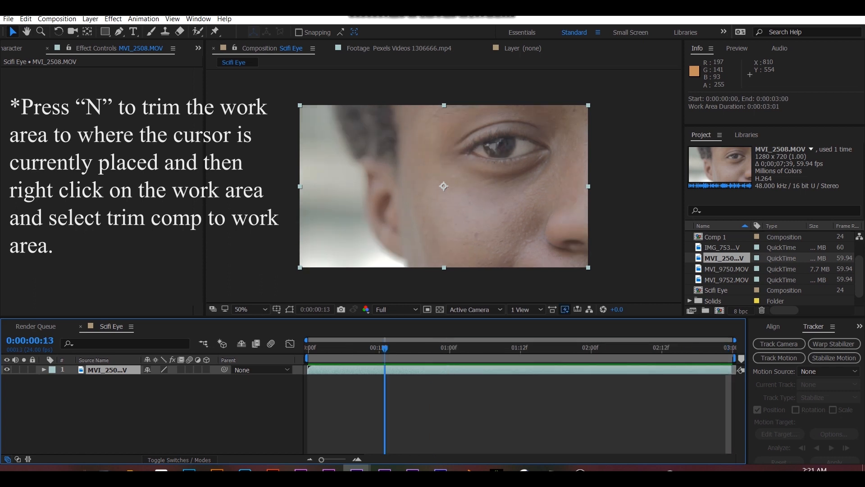
# - Time-stretch the MVI_2508.MOV layer to a slower duration of 0:00:07:12 and preview the playback
pyautogui.rightClick(334, 370)
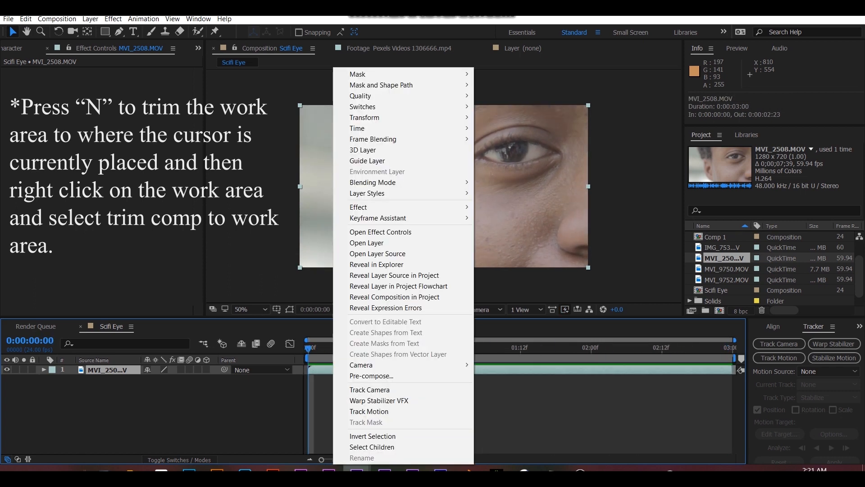
pyautogui.moveTo(383, 129)
pyautogui.click(508, 149)
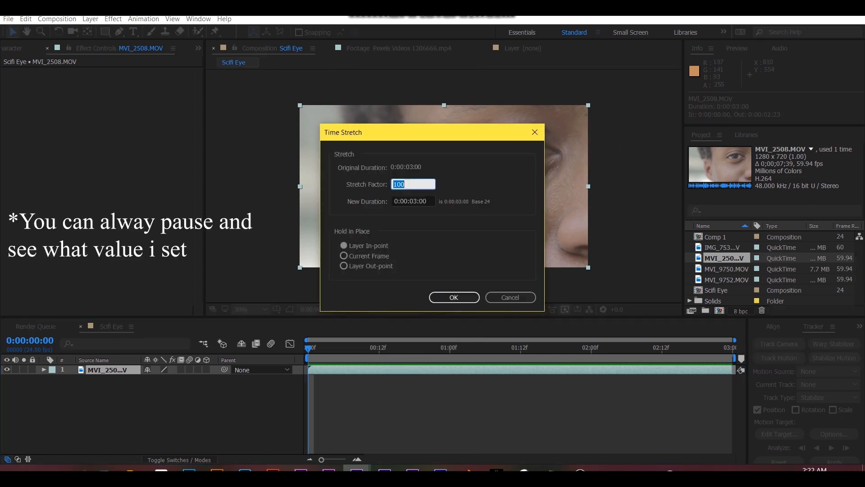
pyautogui.write('120')
pyautogui.click(448, 299)
pyautogui.press('space')
pyautogui.press('space')
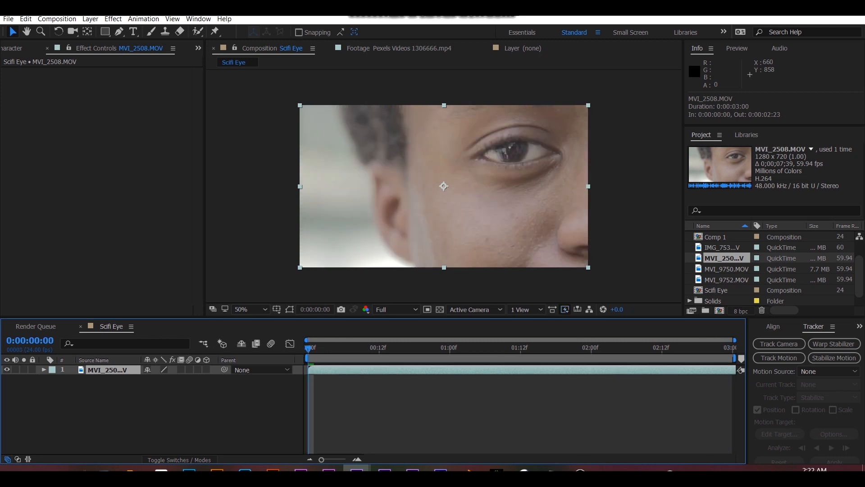
pyautogui.press('space')
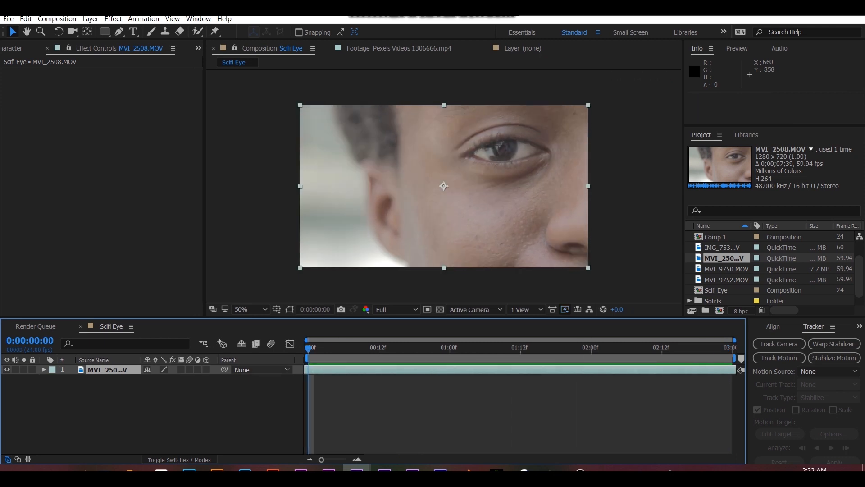
# - Duplicate the MVI_2508.MOV layer twice and hide the bottom copy
pyautogui.hotkey('ctrl', 'd')
pyautogui.hotkey('ctrl', 'd')
pyautogui.click(7, 389)
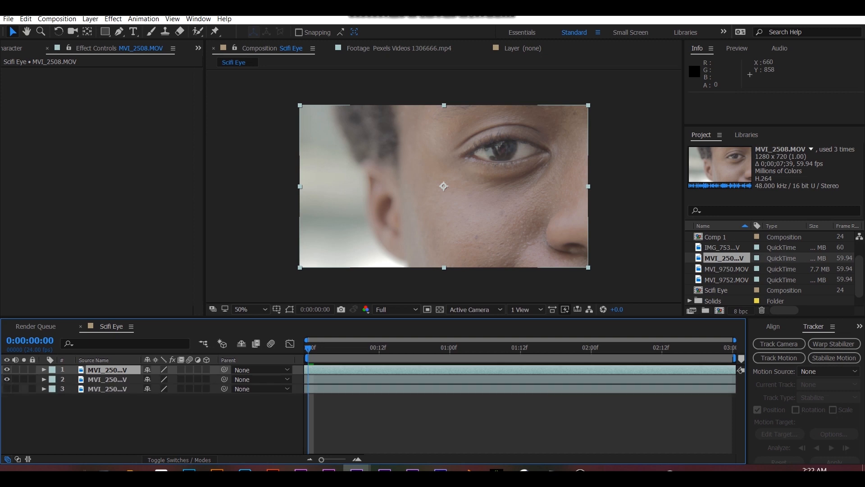
# - Draw a closed ten-point pen mask around the iris on the top footage layer
pyautogui.scroll(2, 527, 124)
pyautogui.moveTo(534, 116); pyautogui.dragTo(500, 194)
pyautogui.press('g')
pyautogui.click(397, 181)
pyautogui.click(404, 206)
pyautogui.hotkey('ctrl', 'z')
pyautogui.scroll(1, 393, 215)
pyautogui.click(416, 154)
pyautogui.click(430, 181)
pyautogui.click(521, 190)
pyautogui.moveTo(541, 158)
pyautogui.mouseDown()
pyautogui.moveTo(545, 144)
pyautogui.moveTo(542, 159)
pyautogui.mouseUp()
pyautogui.moveTo(546, 121); pyautogui.dragTo(543, 115)
pyautogui.moveTo(523, 110); pyautogui.dragTo(508, 112)
pyautogui.moveTo(436, 126); pyautogui.dragTo(416, 134)
pyautogui.click(413, 138)
pyautogui.scroll(-1, 422, 193)
pyautogui.scroll(-1, 443, 187)
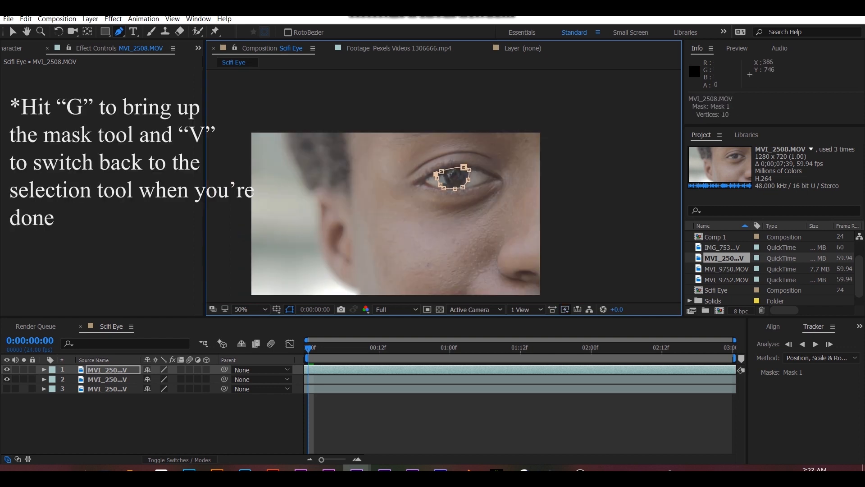
# - Reveal the iris mask on the top footage layer and set its mode to None
pyautogui.press('m')
pyautogui.click(161, 379)
pyautogui.click(168, 390)
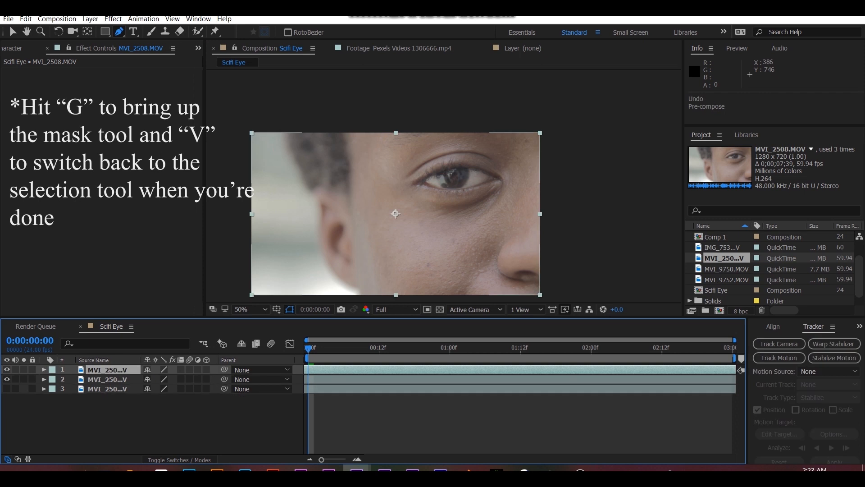
# - Pre-compose the top footage layer as "eye", moving all attributes into the new composition
pyautogui.rightClick(320, 370)
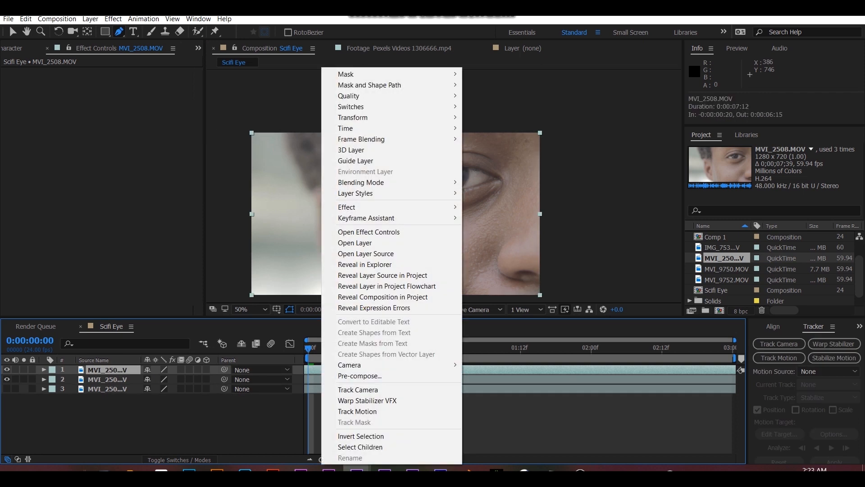
pyautogui.click(361, 375)
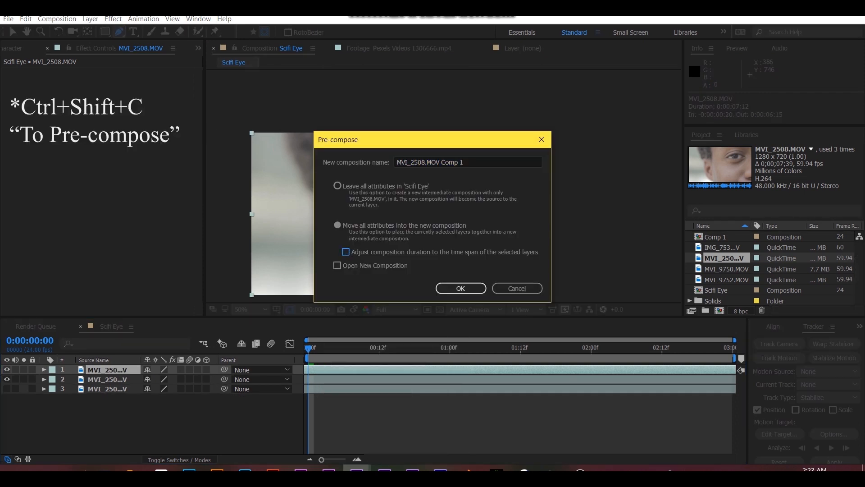
pyautogui.write('eye')
pyautogui.press('Return')
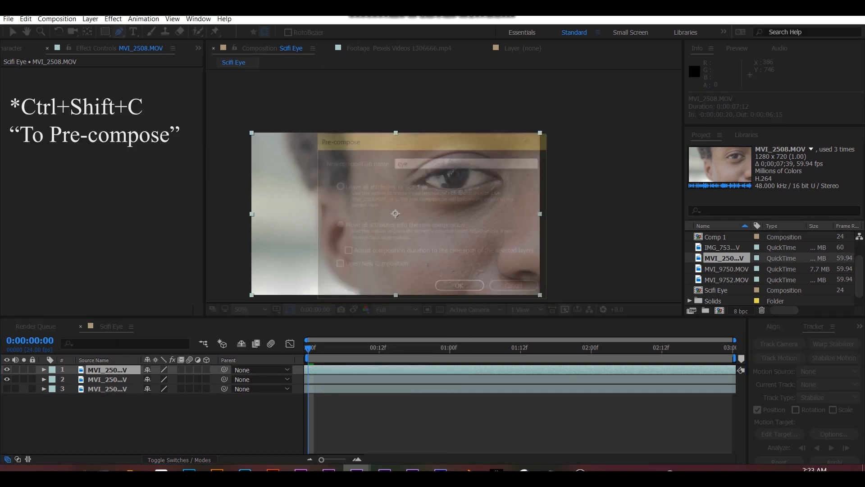
# - Delete the two remaining MVI_2508.MOV layers beneath the eye pre-comp
pyautogui.click(325, 379)
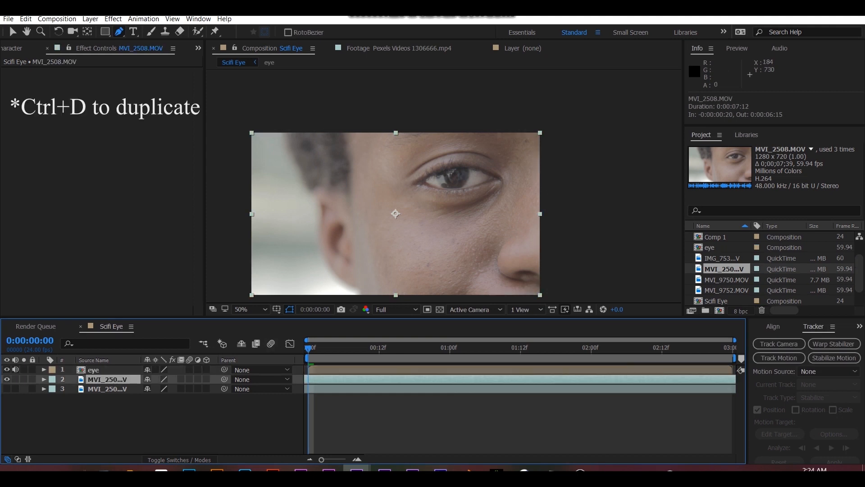
pyautogui.press('Delete')
pyautogui.click(325, 380)
pyautogui.press('Delete')
# - Duplicate the eye pre-comp layer twice and hide the middle copy
pyautogui.click(325, 369)
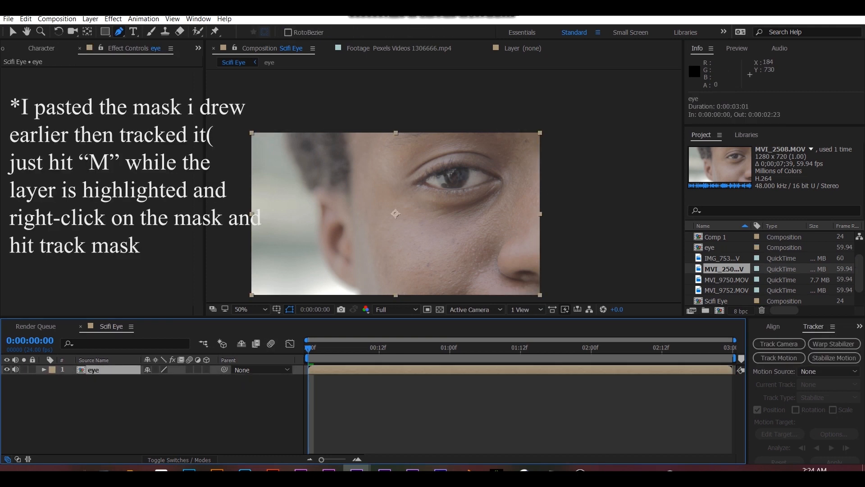
pyautogui.hotkey('ctrl', 'd')
pyautogui.hotkey('ctrl', 'd')
pyautogui.click(7, 379)
# - Paste the iris mask onto the top eye layer, track it forward through the clip, and return to the first frame
pyautogui.hotkey('ctrl', 'v')
pyautogui.press('m')
pyautogui.rightClick(100, 379)
pyautogui.click(135, 386)
pyautogui.click(815, 344)
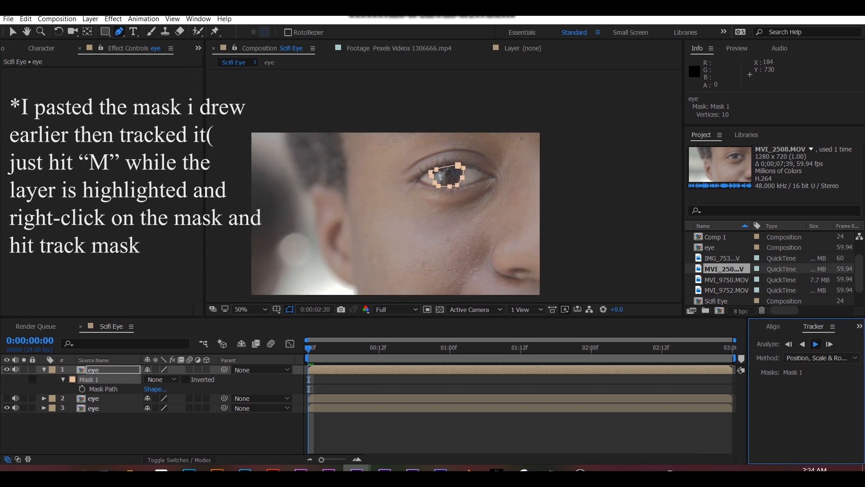
pyautogui.moveTo(519, 348); pyautogui.dragTo(308, 347)
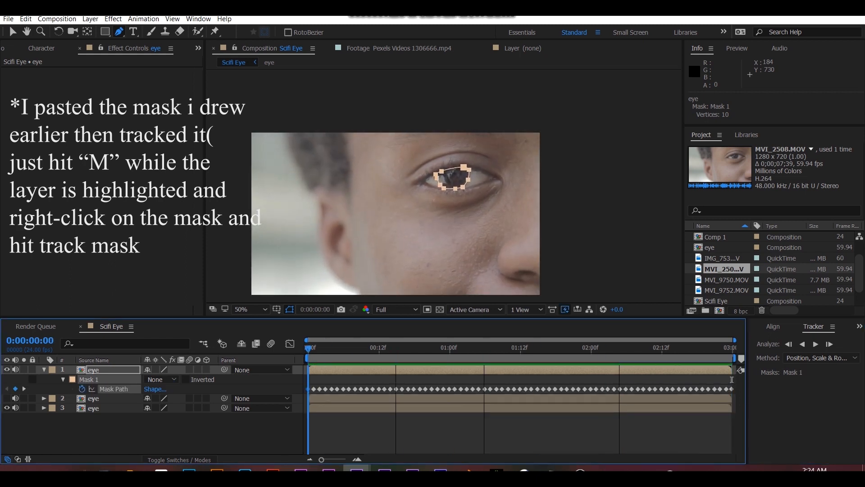
# - Set Mask 1 on the top eye layer to Subtract, with the bottom eye layer hidden and the transparency grid on
pyautogui.click(6, 408)
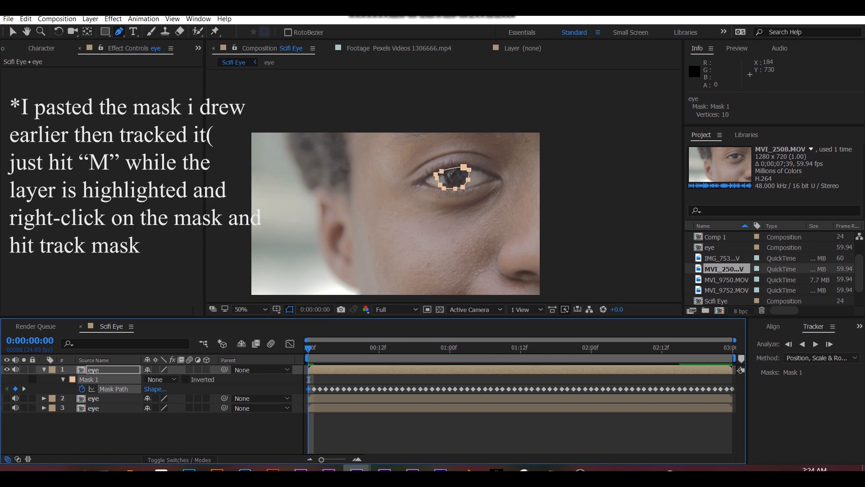
pyautogui.click(161, 379)
pyautogui.click(163, 398)
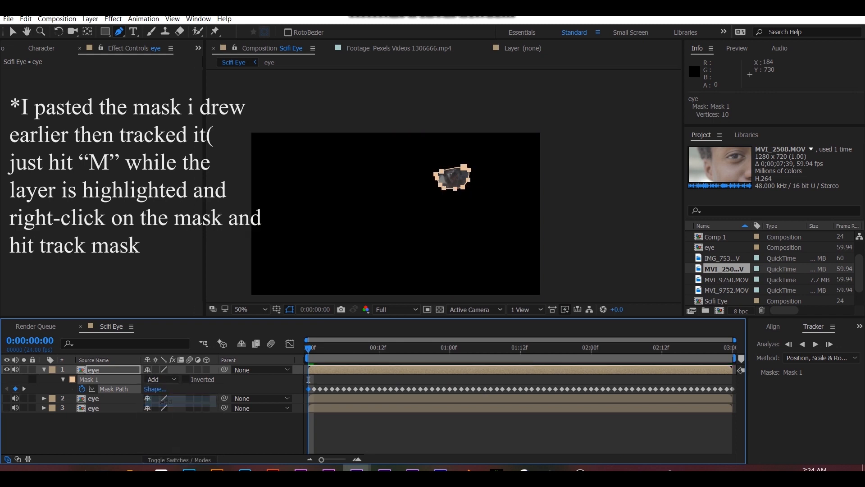
pyautogui.click(439, 310)
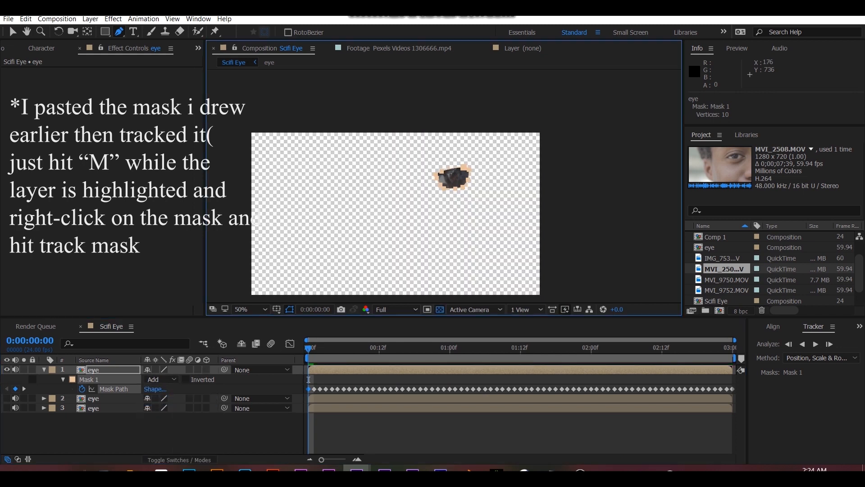
pyautogui.click(161, 379)
pyautogui.click(172, 411)
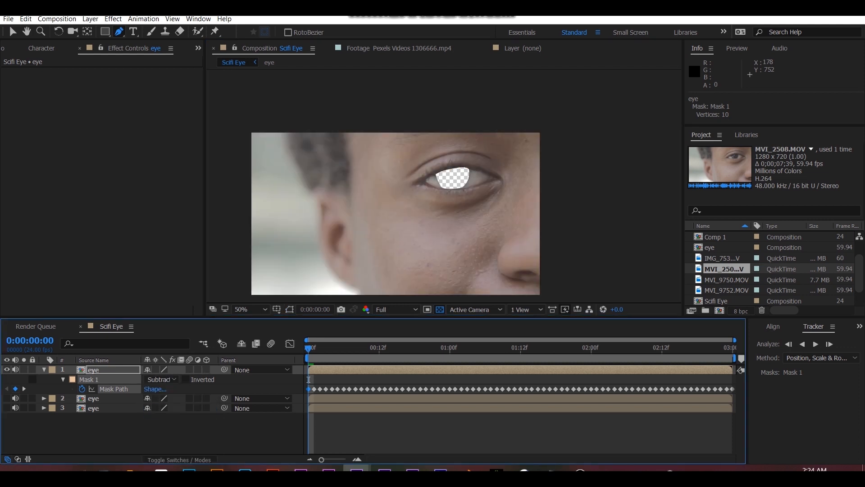
# - Set the feather of Mask 1 to 4 pixels, keeping its mode at Subtract
pyautogui.press('f')
pyautogui.click(157, 388)
pyautogui.write('4')
pyautogui.press('Return')
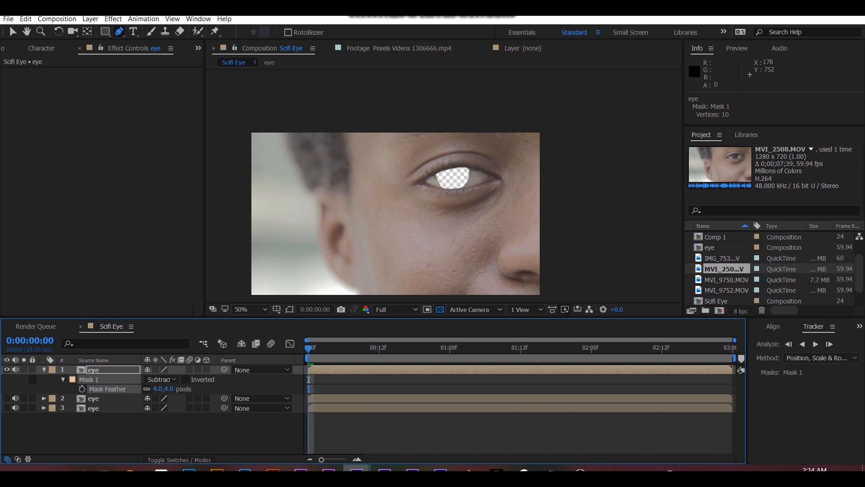
pyautogui.click(162, 379)
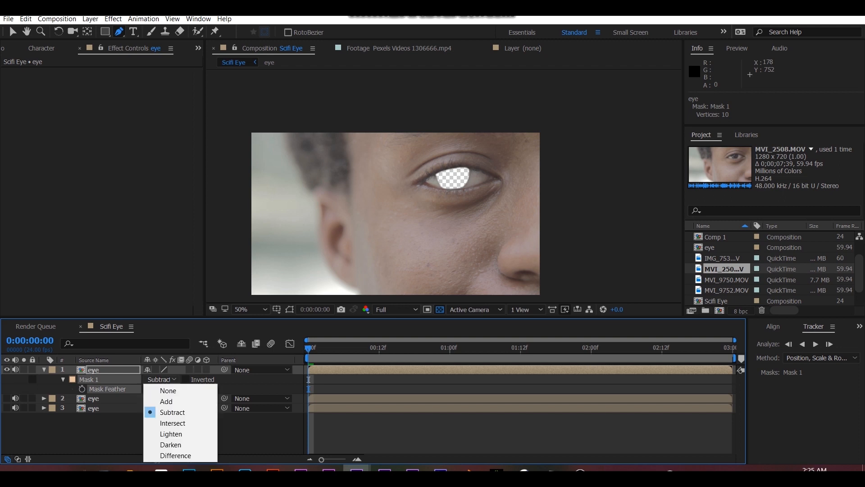
pyautogui.click(173, 412)
# - Show the second eye layer and hide the masked top eye layer
pyautogui.click(7, 398)
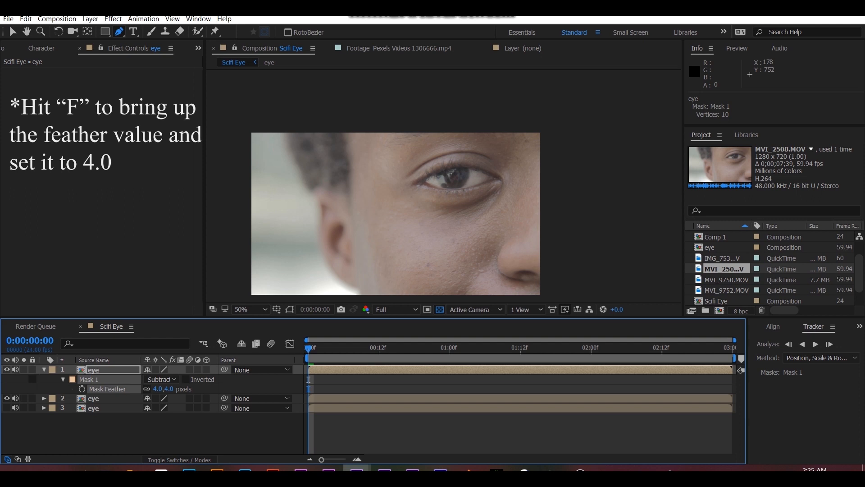
pyautogui.press('f')
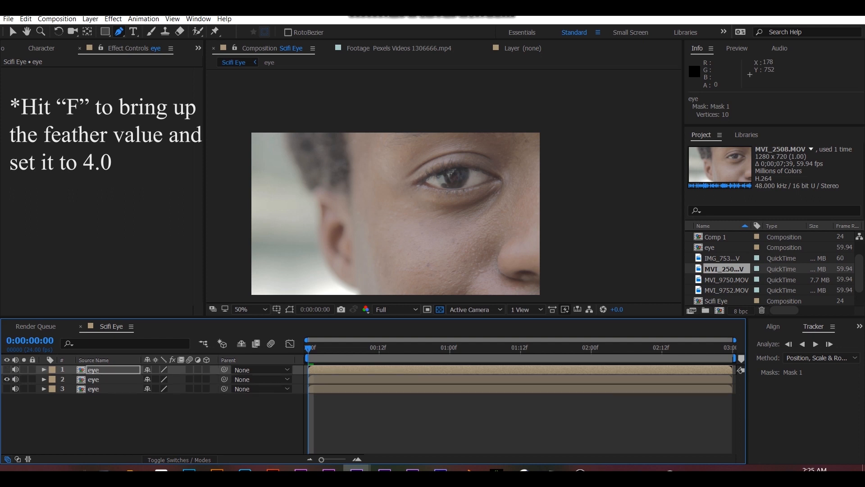
# - Add a null object directly above the second eye layer
pyautogui.click(94, 380)
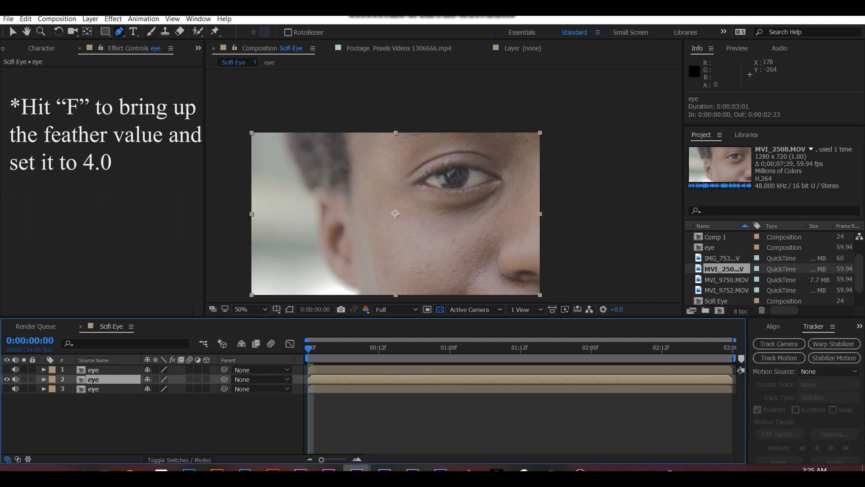
pyautogui.click(90, 19)
pyautogui.moveTo(180, 31)
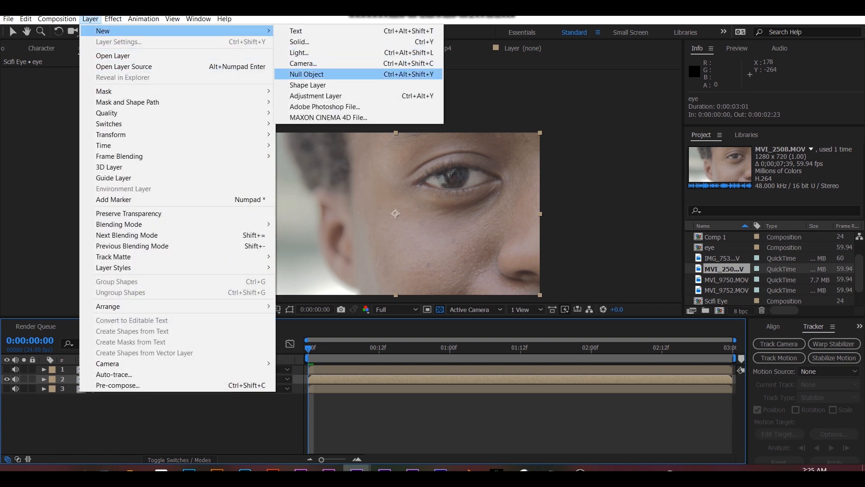
pyautogui.click(306, 74)
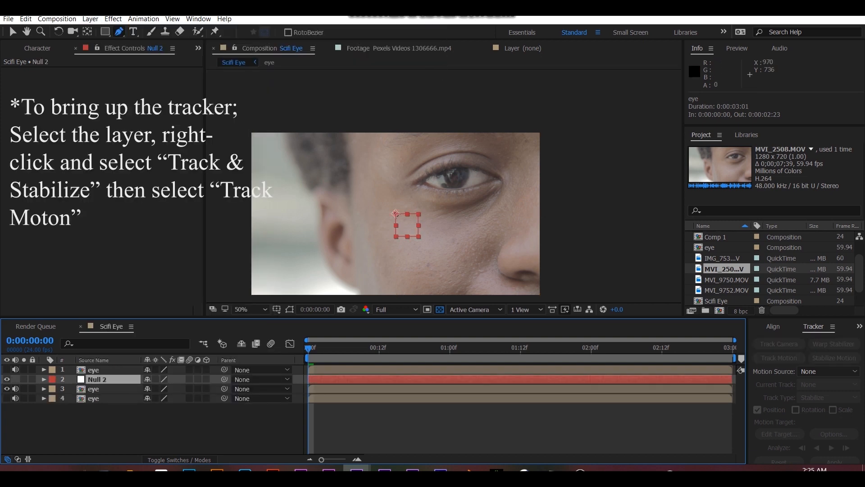
# - Start motion tracking on the visible eye layer and fit Track Point 1 over the iris, about 96 × 86 inside a 152 × 134 search region
pyautogui.click(93, 389)
pyautogui.click(779, 358)
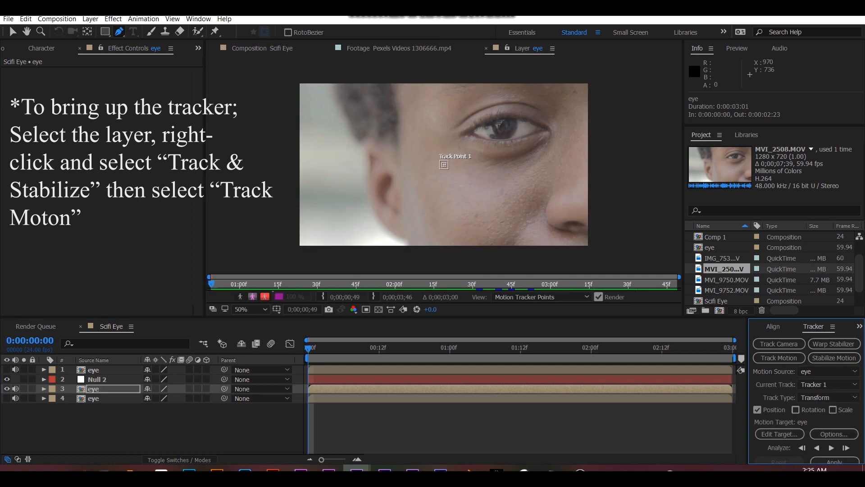
pyautogui.scroll(2, 445, 172)
pyautogui.scroll(-1, 447, 167)
pyautogui.scroll(1, 492, 175)
pyautogui.moveTo(444, 164); pyautogui.dragTo(593, 124)
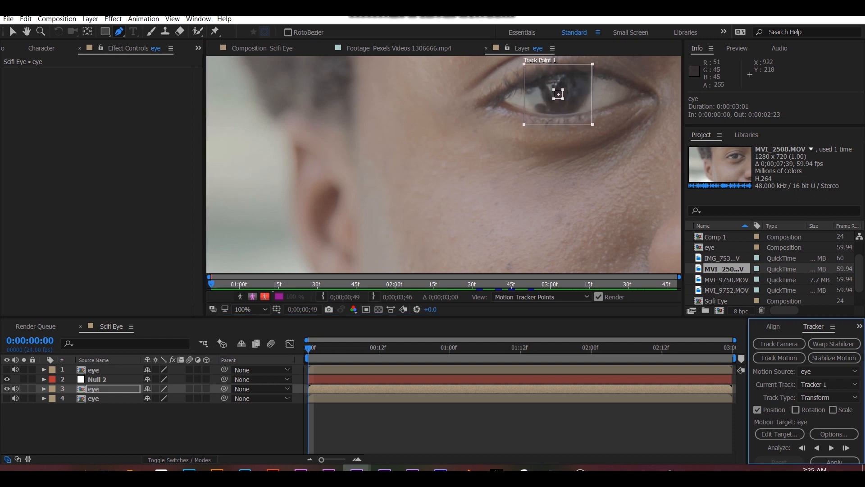
pyautogui.moveTo(563, 99); pyautogui.dragTo(579, 113)
pyautogui.scroll(-1, 580, 114)
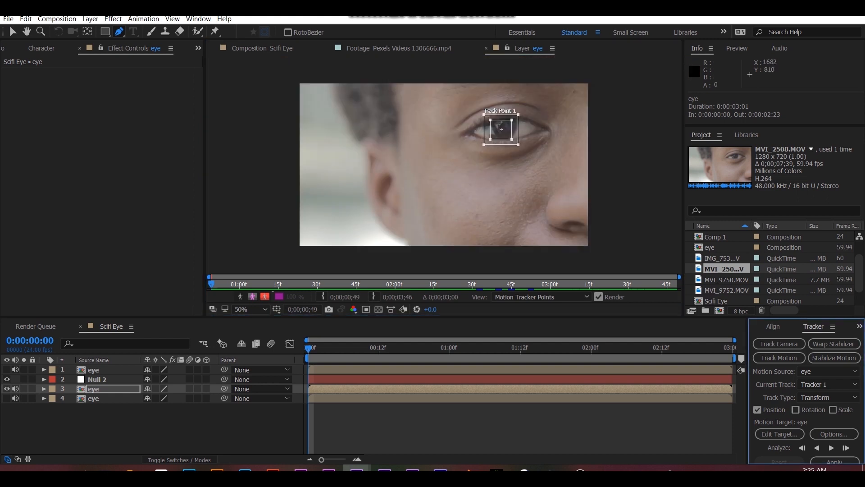
# - Analyze the eye's motion forward to the end of the clip and reveal the tracker keyframes
pyautogui.click(831, 448)
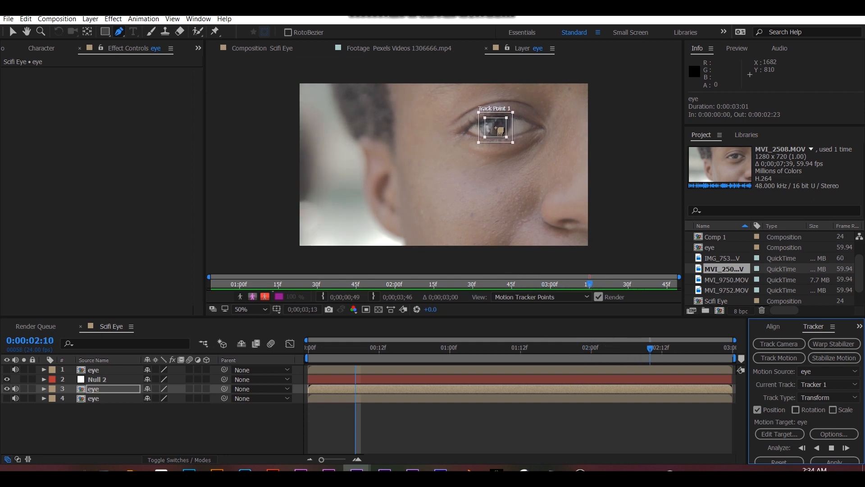
pyautogui.press('u')
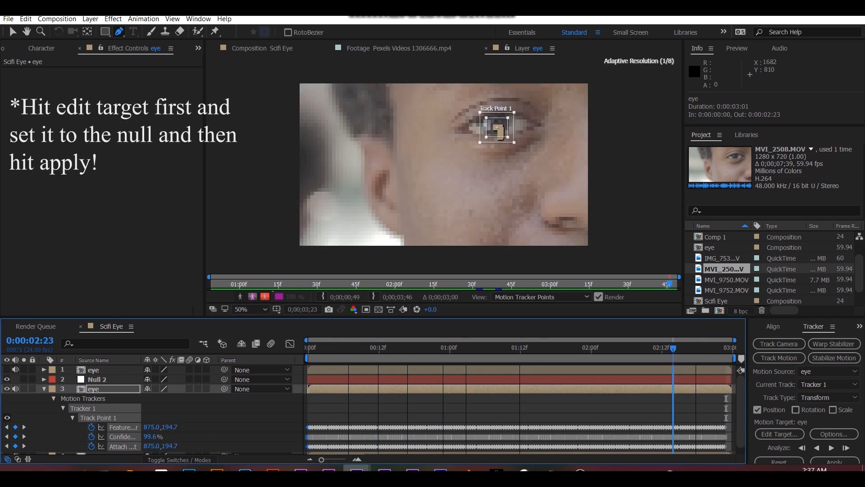
# - Set the tracker's motion target to Null 2 and apply the position tracking data to it
pyautogui.click(779, 434)
pyautogui.click(468, 222)
pyautogui.click(434, 234)
pyautogui.click(453, 269)
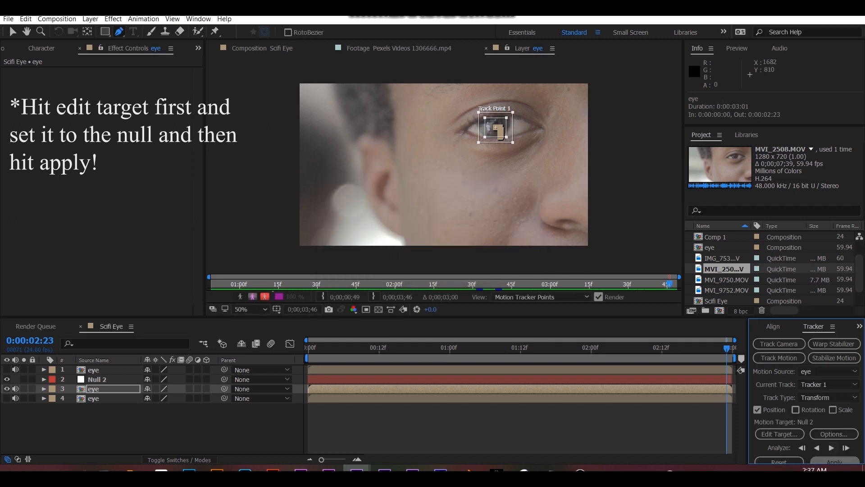
pyautogui.click(834, 461)
pyautogui.click(449, 250)
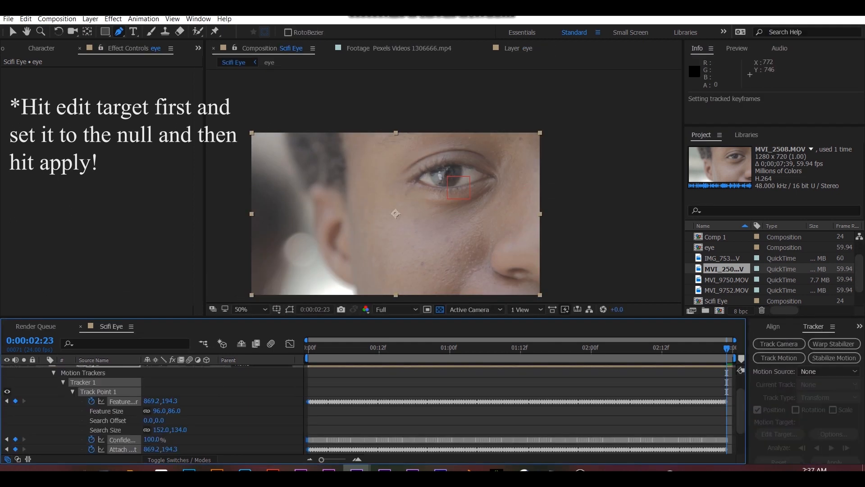
# - Place Circle_06_loop.mov from the Assets folder between the top eye layer and Null 2, with the composition at its first frame
pyautogui.click(44, 389)
pyautogui.click(98, 379)
pyautogui.moveTo(312, 348)
pyautogui.mouseDown()
pyautogui.moveTo(626, 348)
pyautogui.moveTo(308, 348)
pyautogui.mouseUp()
pyautogui.scroll(3, 766, 270)
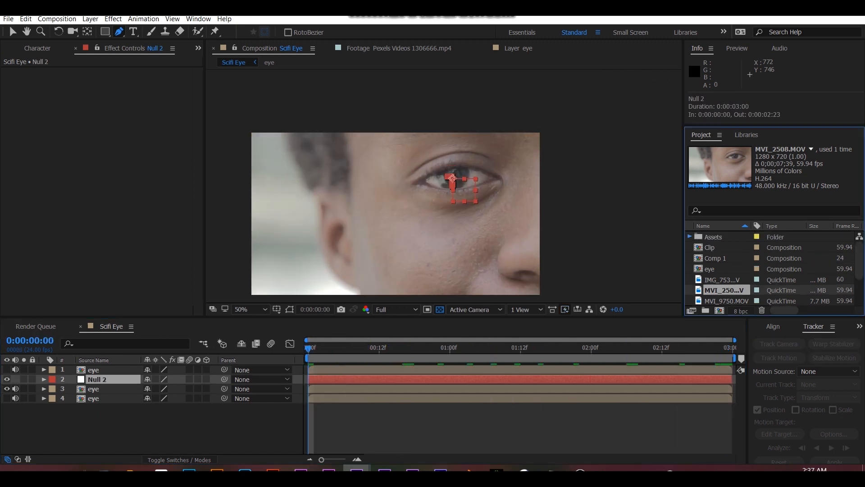
pyautogui.click(737, 247)
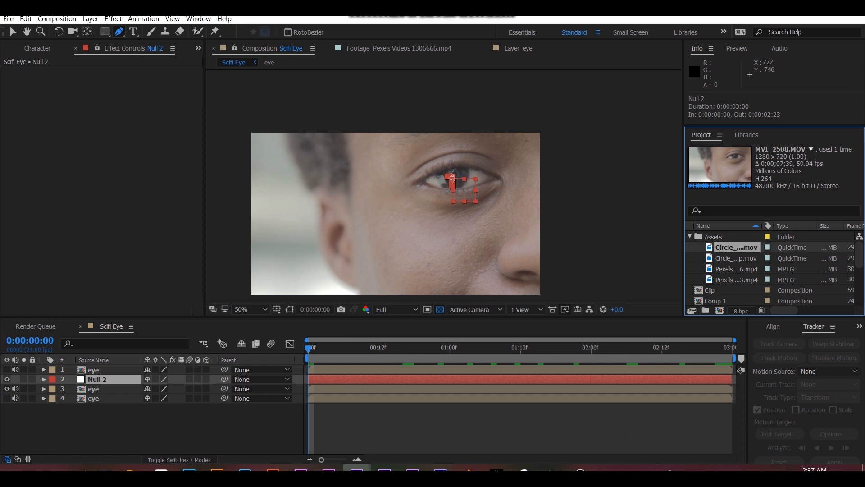
pyautogui.click(736, 258)
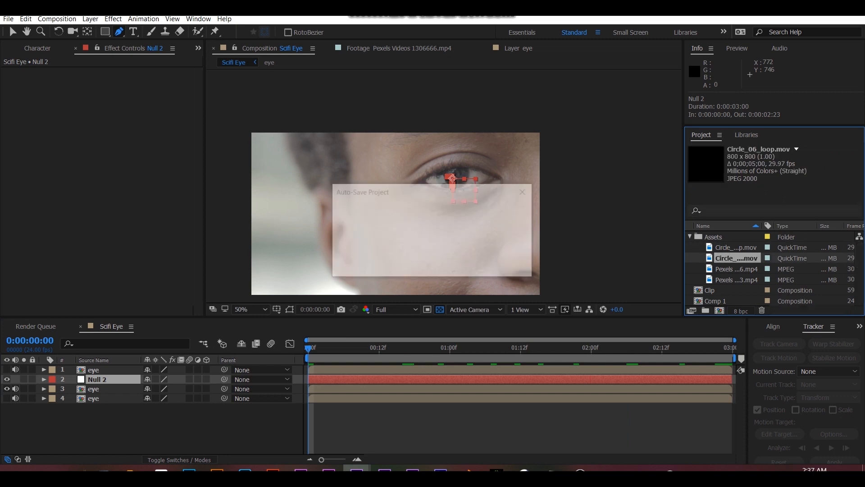
pyautogui.moveTo(675, 268); pyautogui.dragTo(291, 377)
pyautogui.press('/')
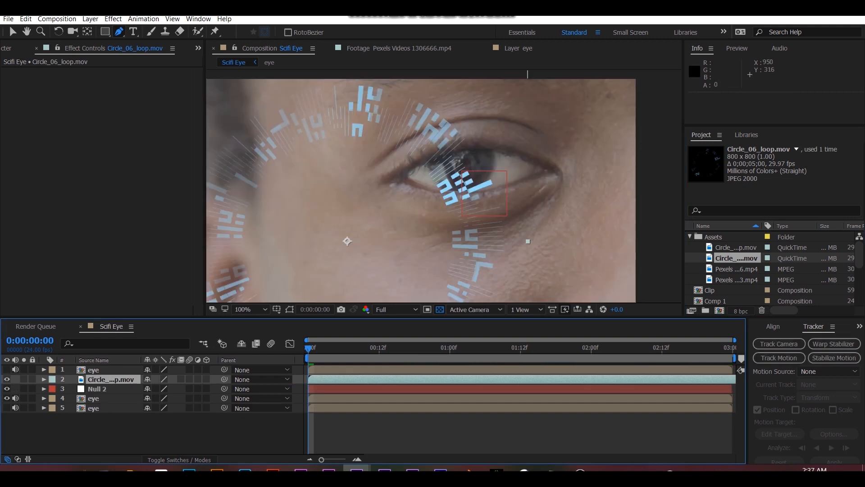
# - Scale the circle loop layer down to 24% and move it over the iris, at about 884, 208
pyautogui.press('v')
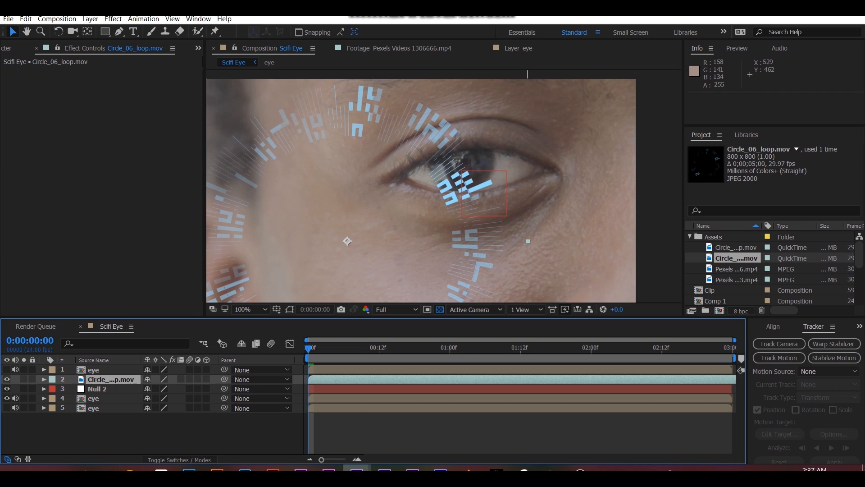
pyautogui.scroll(-1, 299, 287)
pyautogui.press('s')
pyautogui.moveTo(161, 389); pyautogui.dragTo(126, 388)
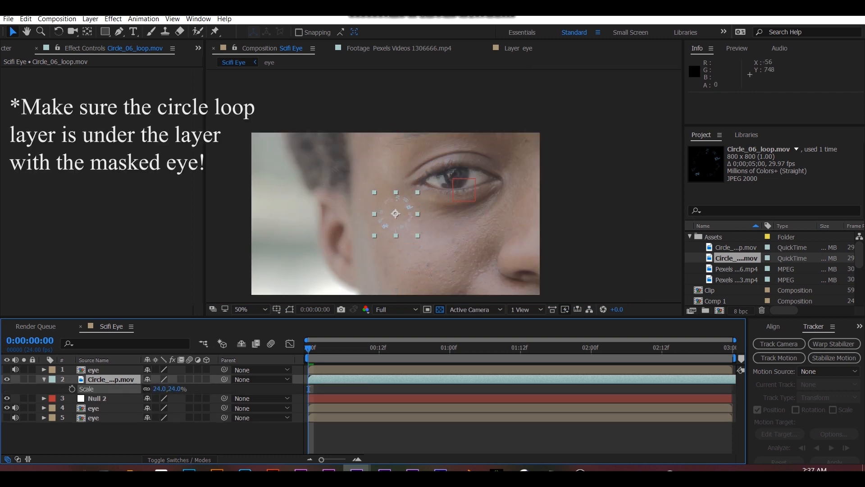
pyautogui.moveTo(398, 224); pyautogui.dragTo(453, 190)
pyautogui.scroll(2, 453, 190)
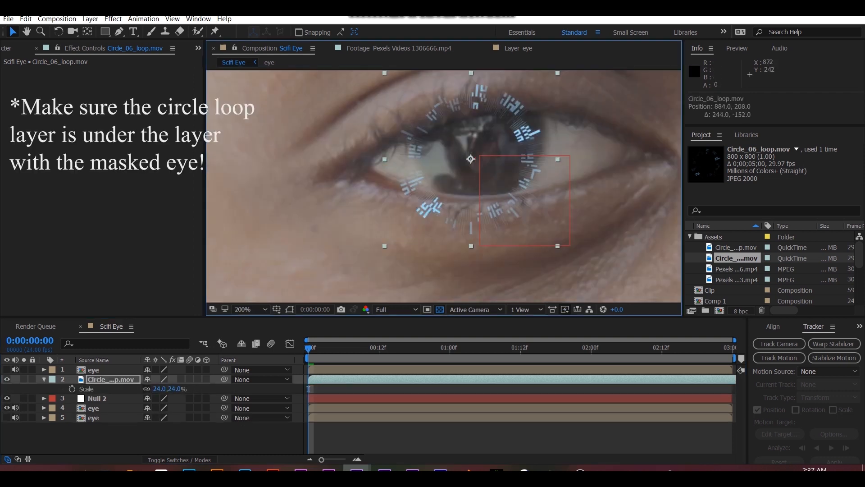
# - Reduce the circle loop's scale to 17% and reposition it on the iris at about 895, 199
pyautogui.press('s')
pyautogui.press('p')
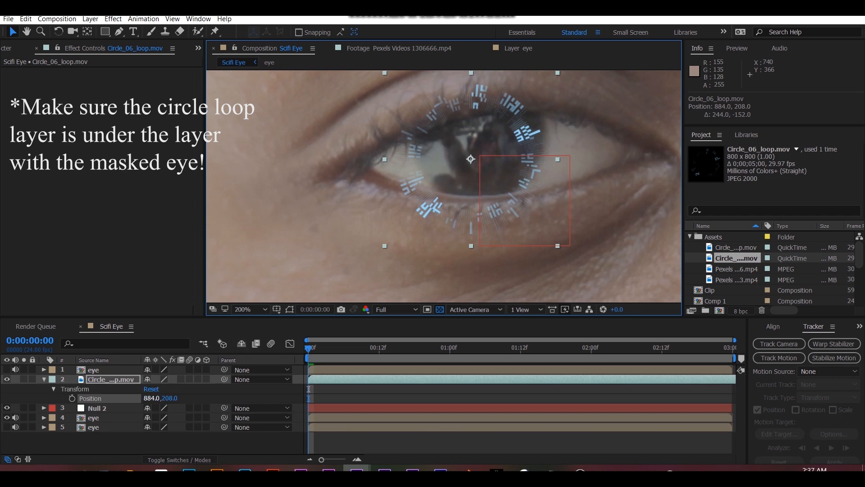
pyautogui.press('s')
pyautogui.moveTo(160, 389); pyautogui.dragTo(157, 389)
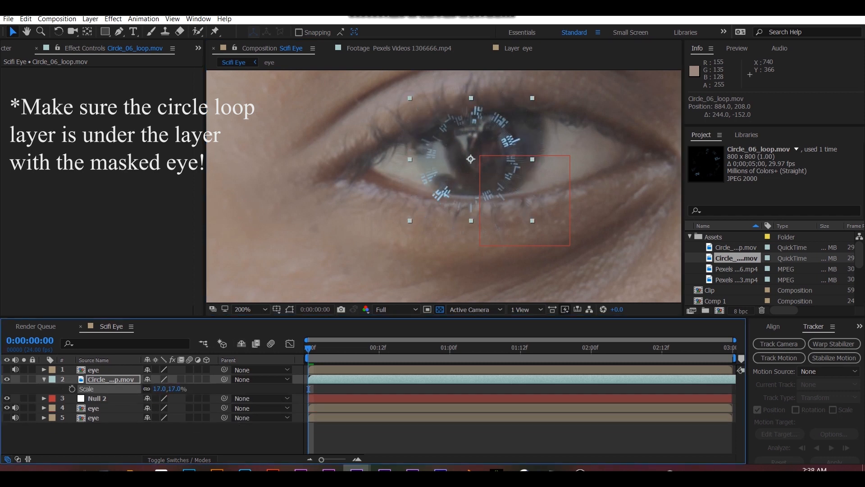
pyautogui.moveTo(470, 189); pyautogui.dragTo(478, 180)
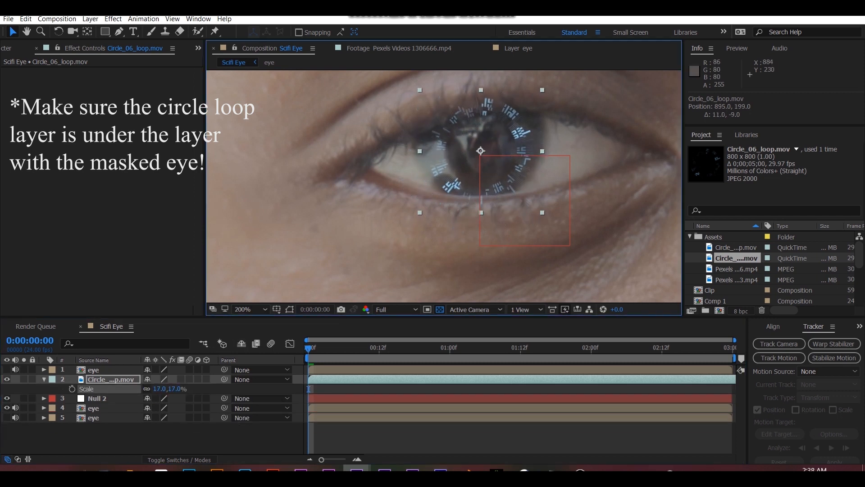
# - Stretch the circle loop to about 18.9 × 19.1% and center it on the iris at about 898.5, 198
pyautogui.click(308, 388)
pyautogui.moveTo(540, 149); pyautogui.dragTo(544, 150)
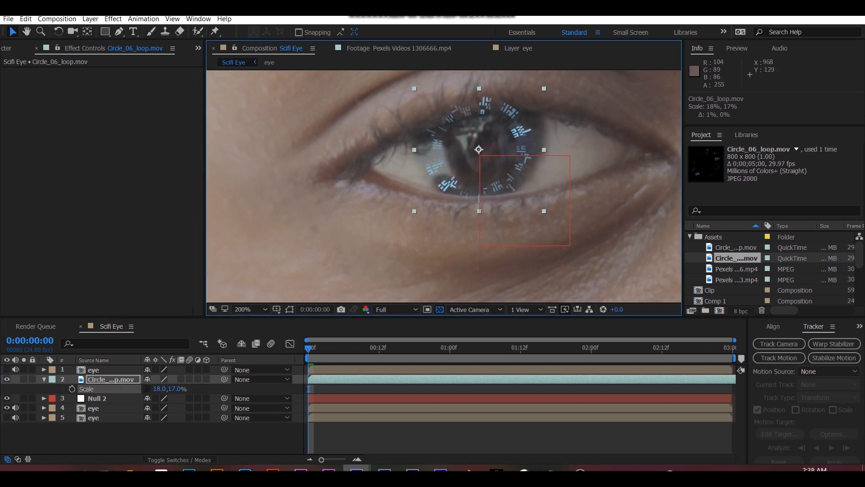
pyautogui.moveTo(544, 88); pyautogui.dragTo(545, 83)
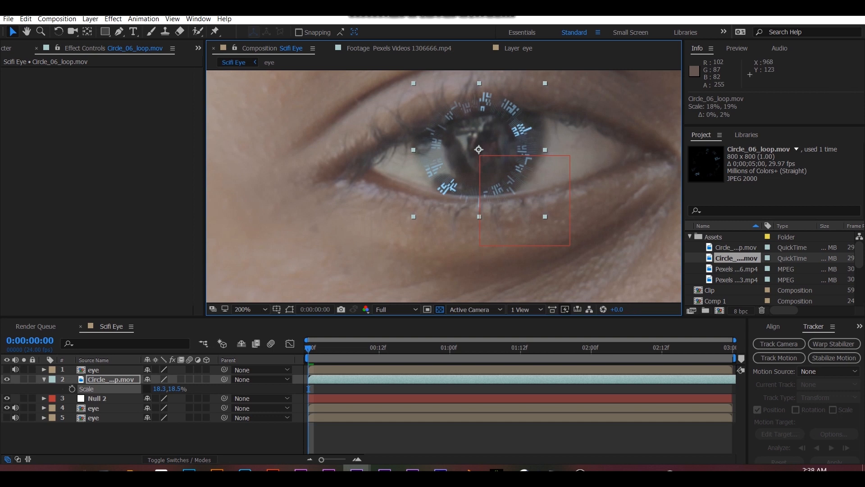
pyautogui.moveTo(500, 136); pyautogui.dragTo(503, 136)
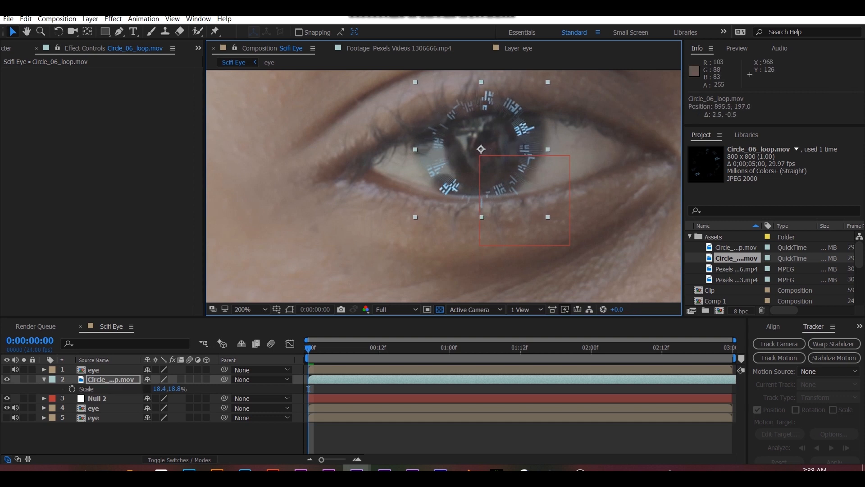
pyautogui.moveTo(547, 81); pyautogui.dragTo(551, 78)
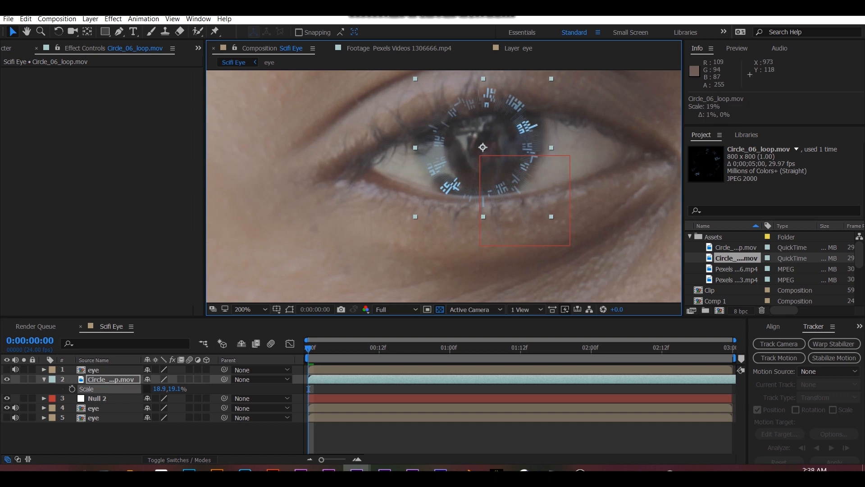
pyautogui.moveTo(500, 146); pyautogui.dragTo(501, 148)
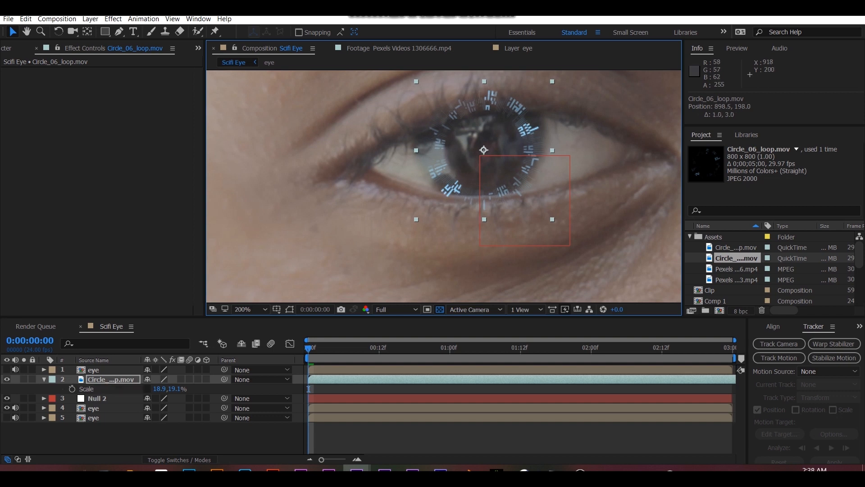
# - Parent the circle loop layer to Null 2 and scrub through the clip to check that it follows the eye
pyautogui.moveTo(223, 379); pyautogui.dragTo(97, 398)
pyautogui.moveTo(309, 388); pyautogui.dragTo(461, 389)
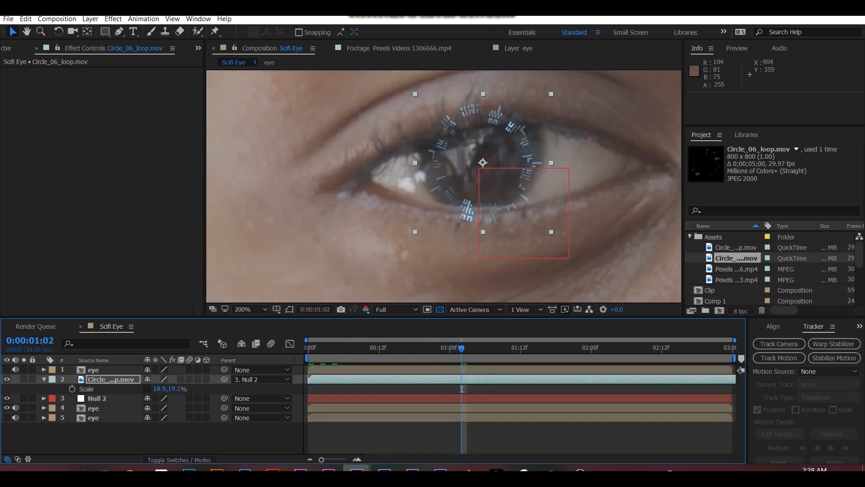
pyautogui.moveTo(462, 349); pyautogui.dragTo(549, 349)
pyautogui.scroll(-2, 496, 232)
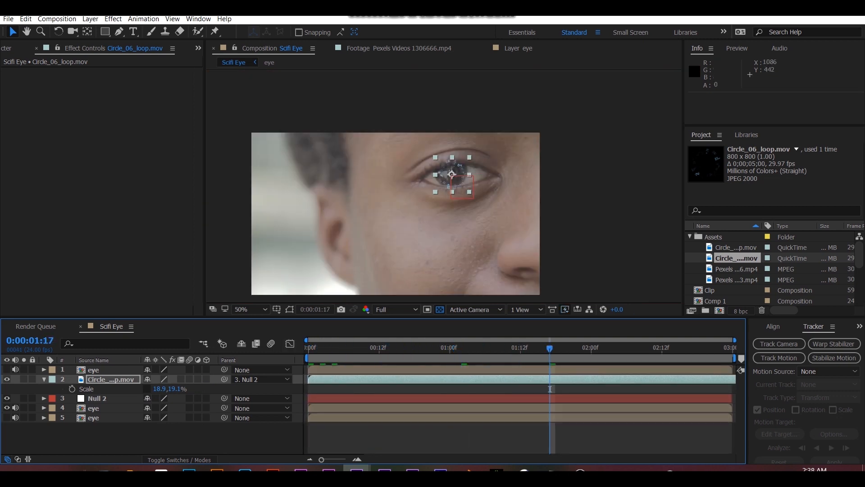
# - Make the top masked eye layer visible and inspect the circle's fit at 0:00:02:03
pyautogui.scroll(1, 496, 232)
pyautogui.click(7, 369)
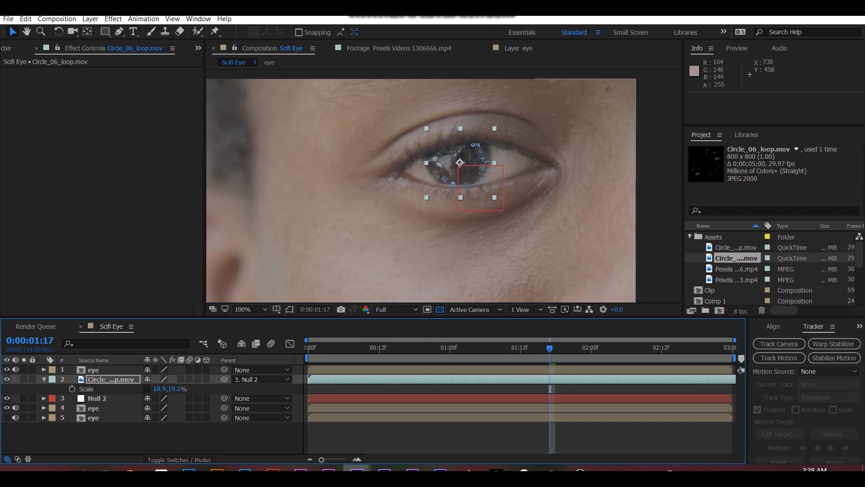
pyautogui.moveTo(550, 389); pyautogui.dragTo(608, 388)
pyautogui.press('.')
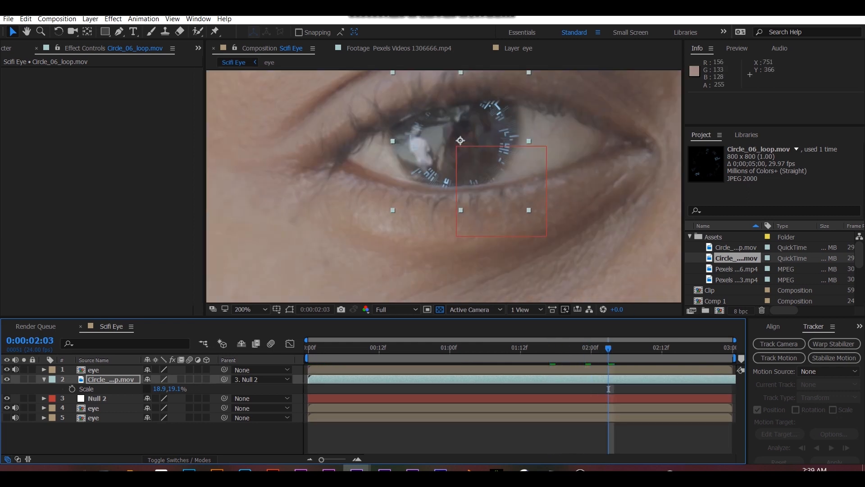
# - Nudge the circle loop slightly on the iris to position 0, -7 and compare the neighboring frames
pyautogui.click(111, 380)
pyautogui.moveTo(460, 140); pyautogui.dragTo(456, 140)
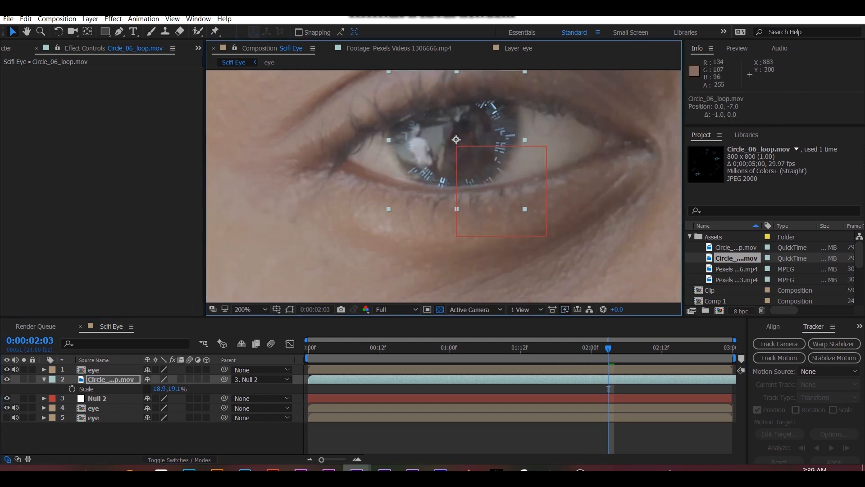
pyautogui.press(',')
pyautogui.press(',')
pyautogui.press('.')
pyautogui.press('.')
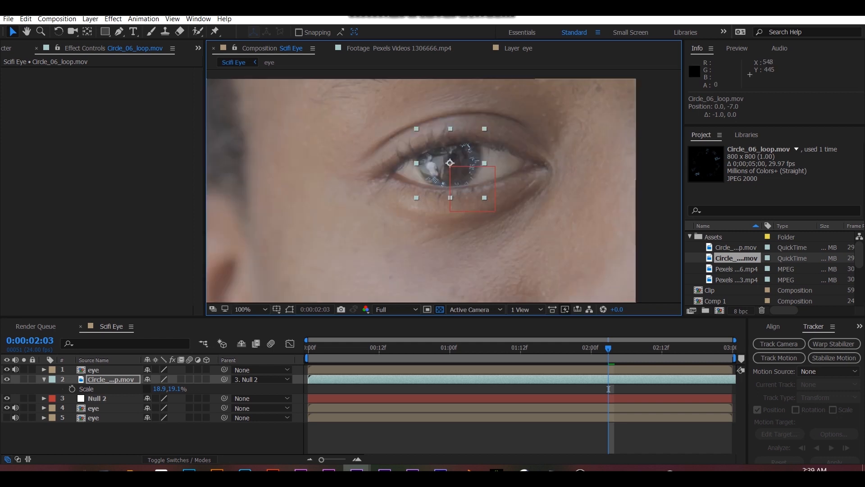
# - Duplicate the circle loop layer
pyautogui.click(609, 388)
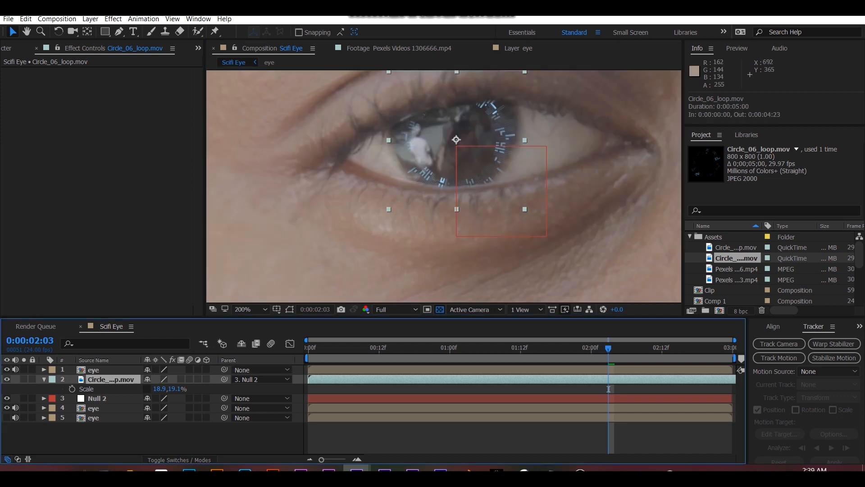
pyautogui.hotkey('ctrl', 'd')
pyautogui.click(44, 389)
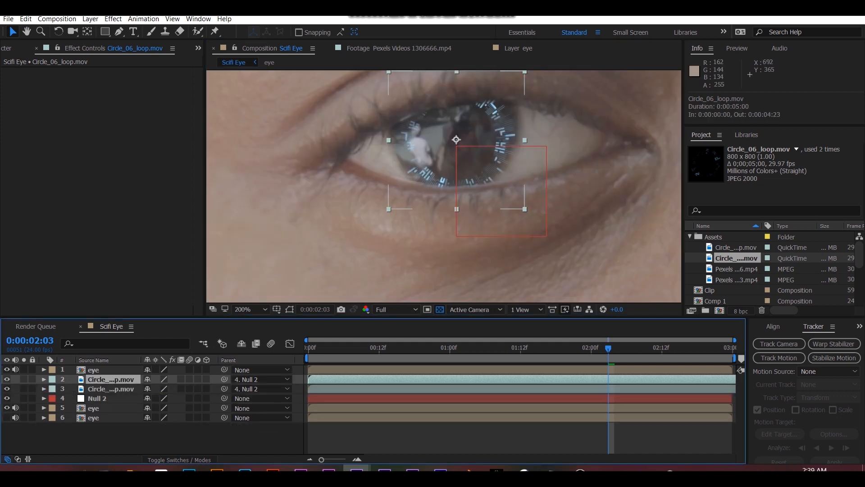
# - Apply the Glow effect to the lower circle loop copy, with a 60% threshold, radius 10 and intensity 5
pyautogui.click(6, 388)
pyautogui.click(110, 389)
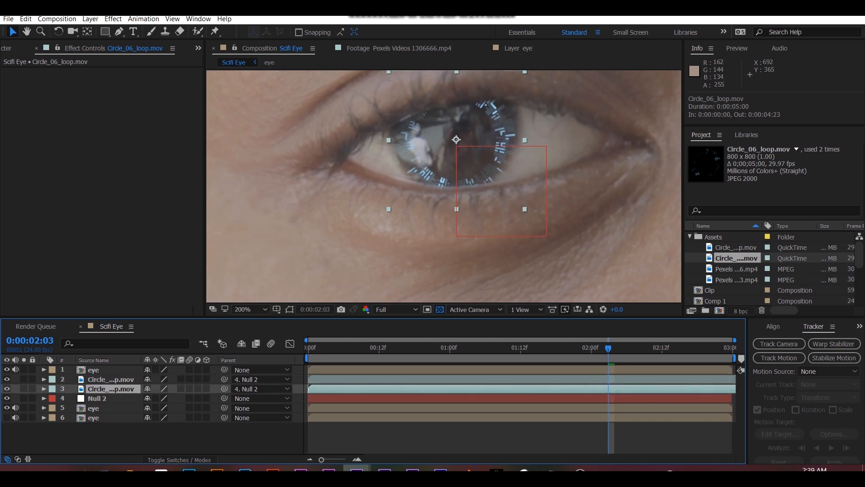
pyautogui.hotkey('ctrl', '5')
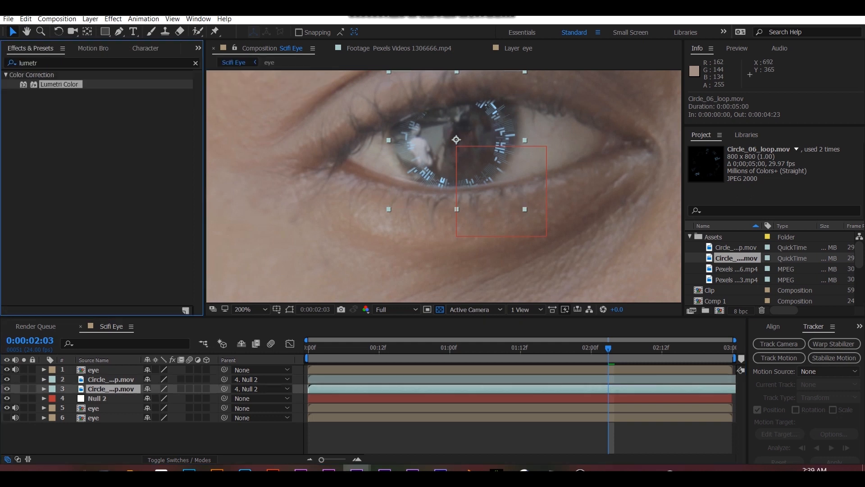
pyautogui.write('glow')
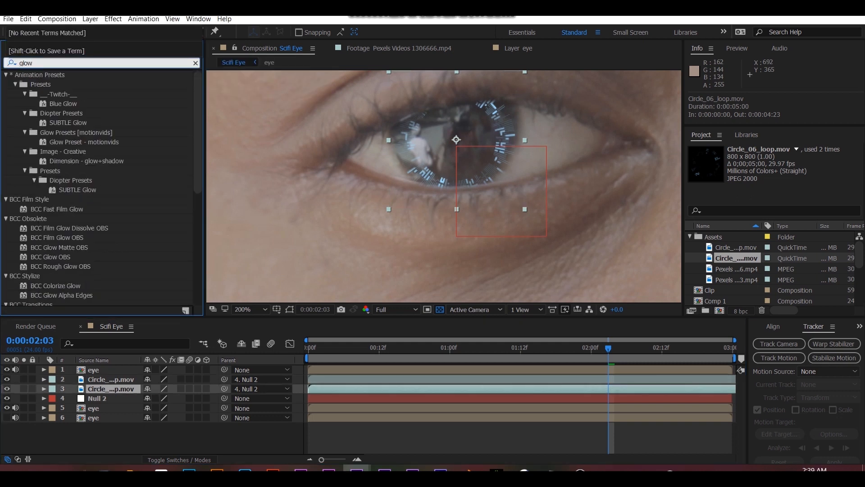
pyautogui.scroll(-8, 101, 188)
pyautogui.doubleClick(47, 301)
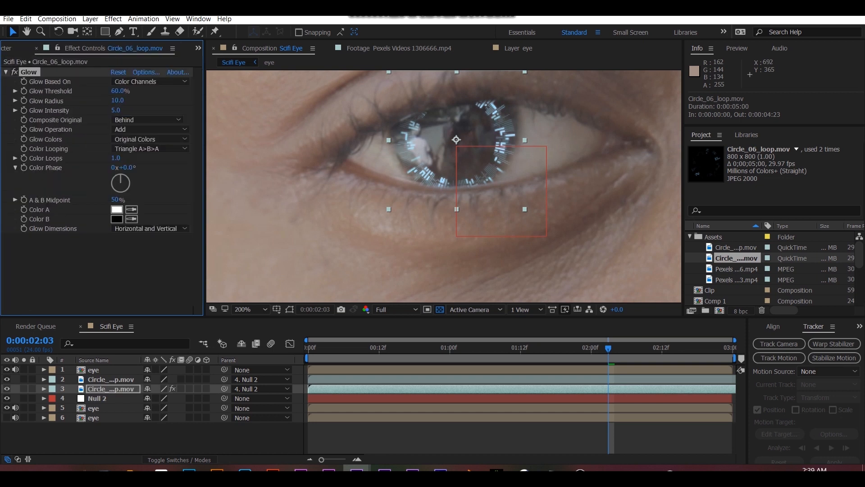
# - Add a Fill effect to the lower circle loop copy and place it above Glow in the effect order
pyautogui.click(198, 48)
pyautogui.click(244, 64)
pyautogui.click(67, 63)
pyautogui.write('f')
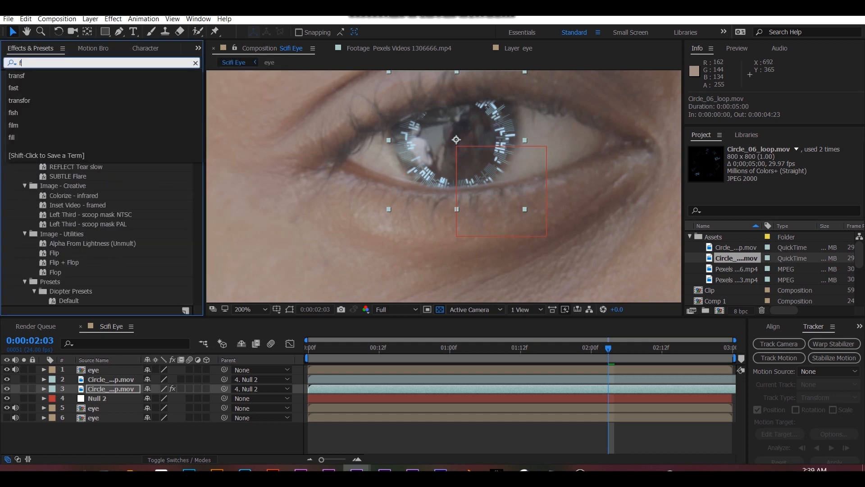
pyautogui.write('ill')
pyautogui.doubleClick(34, 161)
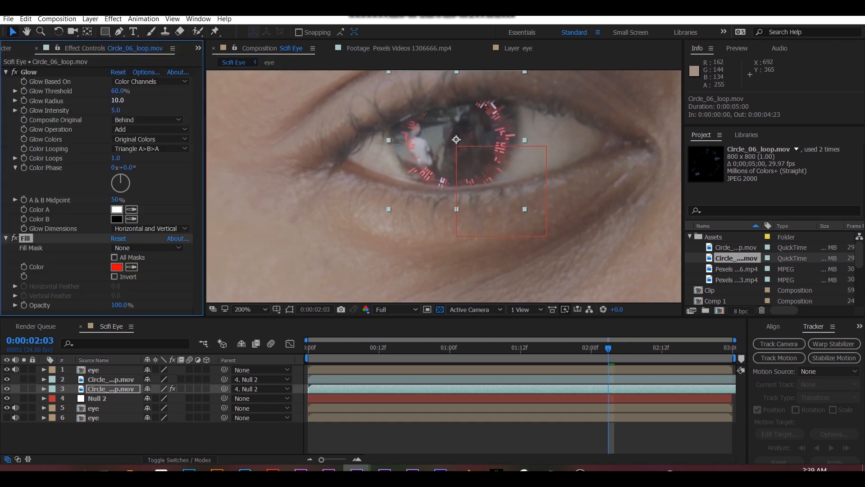
pyautogui.moveTo(25, 238); pyautogui.dragTo(30, 71)
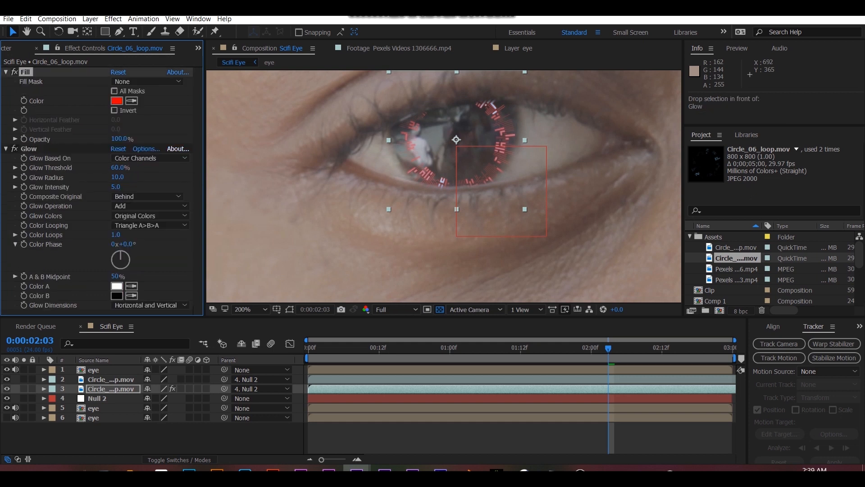
# - Change the Fill effect's color to orange
pyautogui.click(116, 101)
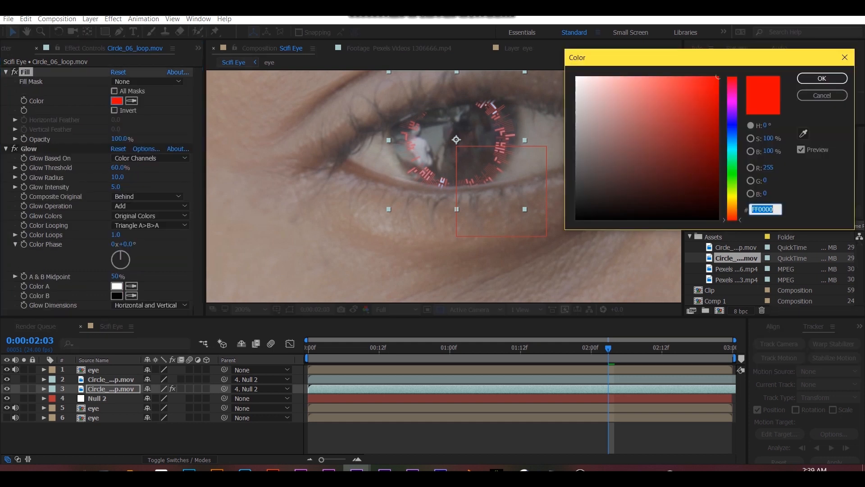
pyautogui.click(732, 205)
pyautogui.click(692, 76)
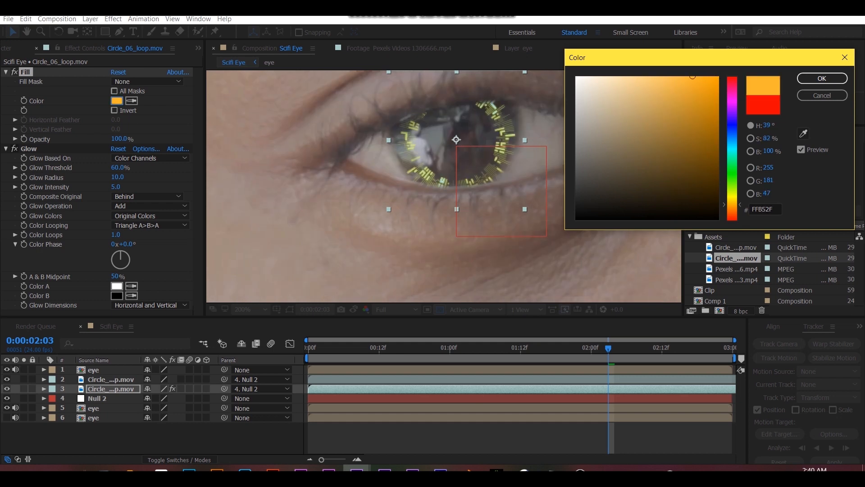
pyautogui.click(732, 210)
pyautogui.click(822, 78)
# - Deselect the layers and preview the composition with the whole face in view
pyautogui.scroll(-2, 516, 180)
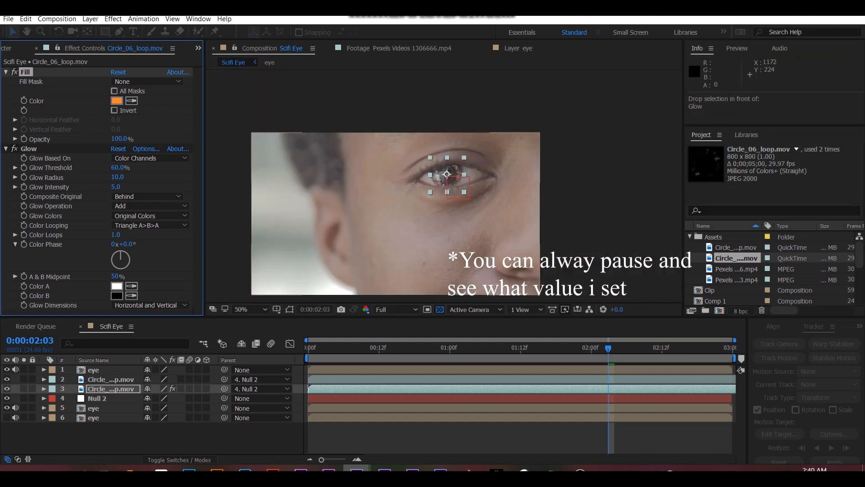
pyautogui.moveTo(517, 180); pyautogui.dragTo(553, 163)
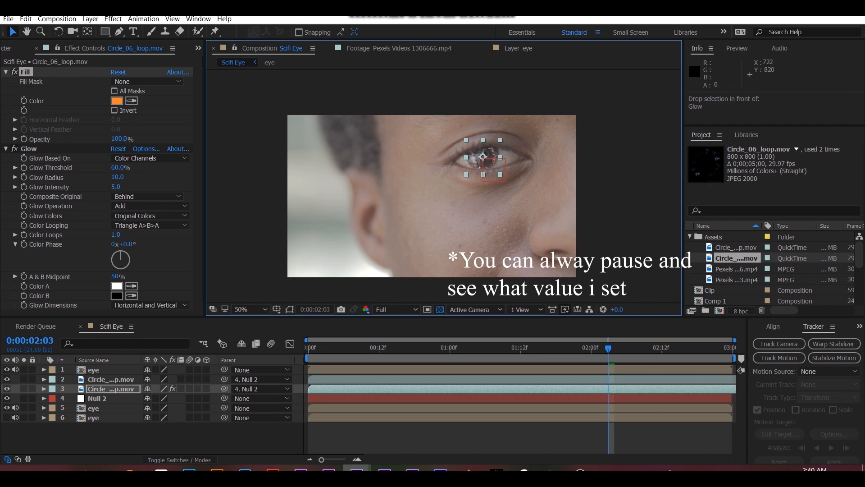
pyautogui.click(365, 437)
pyautogui.press('space')
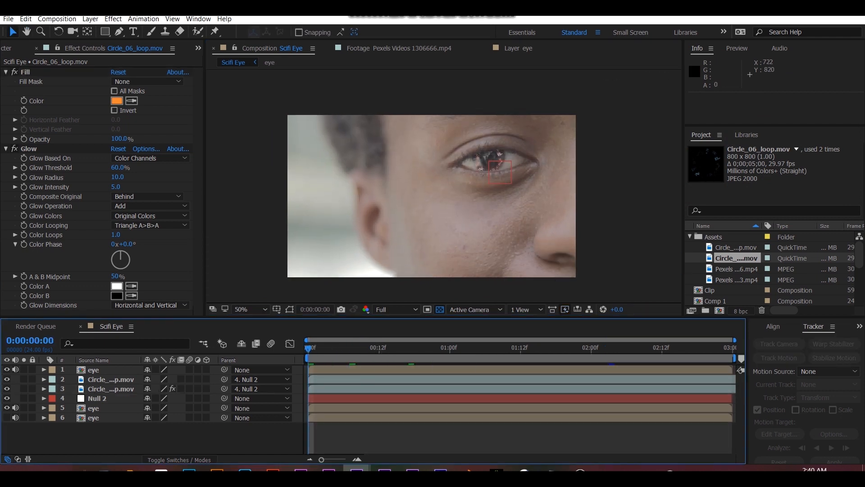
# - Preview the eye effect and inspect the iris graphics up close and with the whole face in view
pyautogui.scroll(1, 444, 186)
pyautogui.scroll(-1, 442, 188)
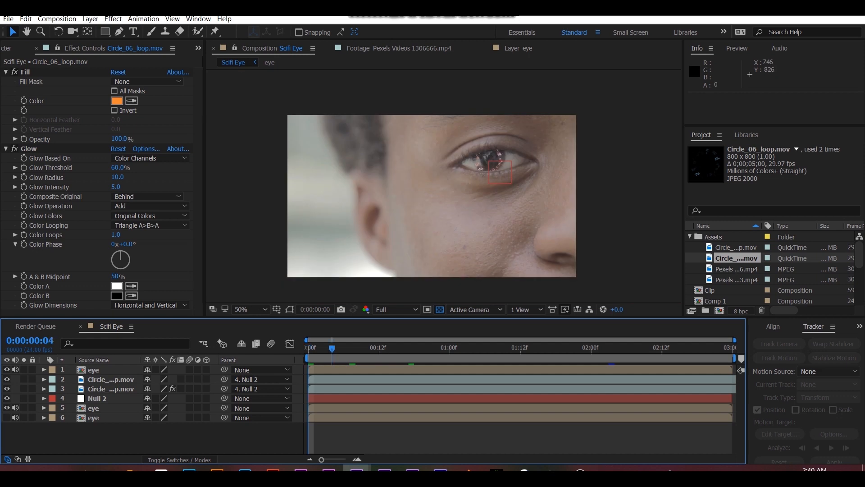
pyautogui.press('space')
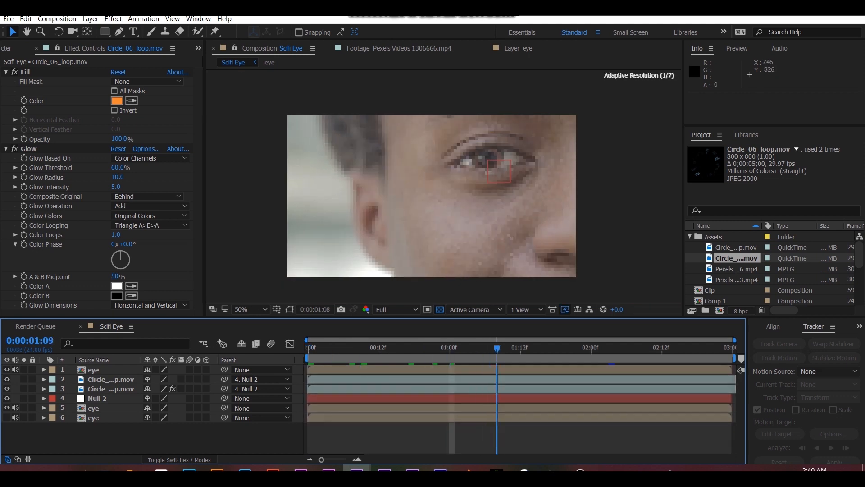
pyautogui.scroll(1, 442, 188)
pyautogui.scroll(-1, 443, 187)
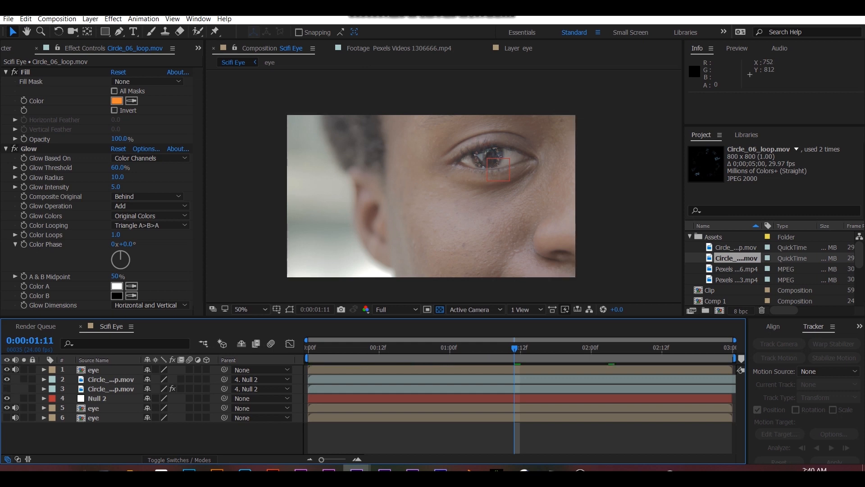
# - Apply the Lumetri Color effect to the topmost eye layer
pyautogui.click(94, 407)
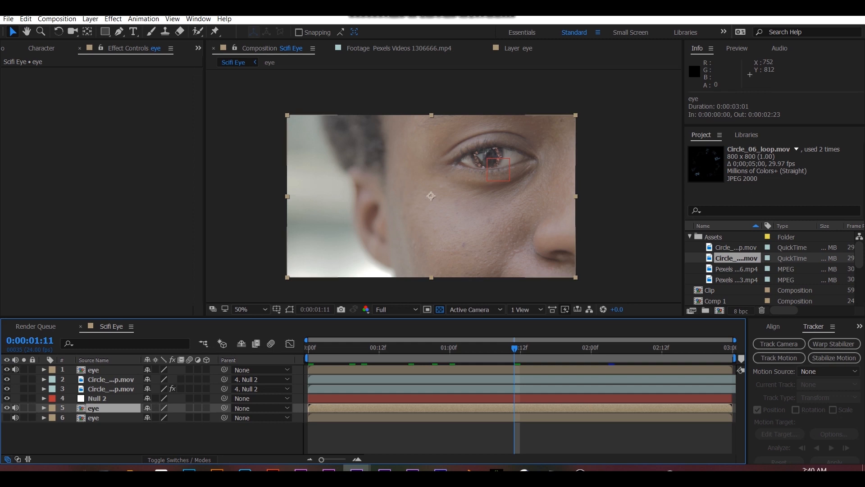
pyautogui.click(94, 369)
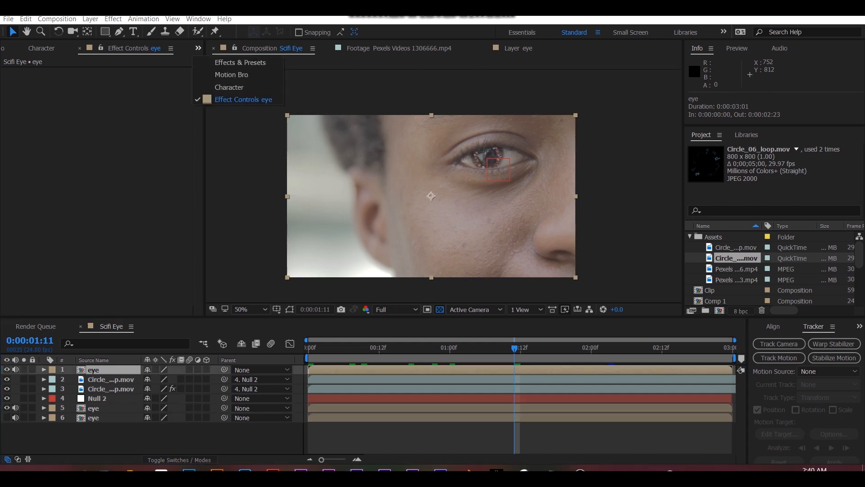
pyautogui.hotkey('ctrl', '5')
pyautogui.write('lume')
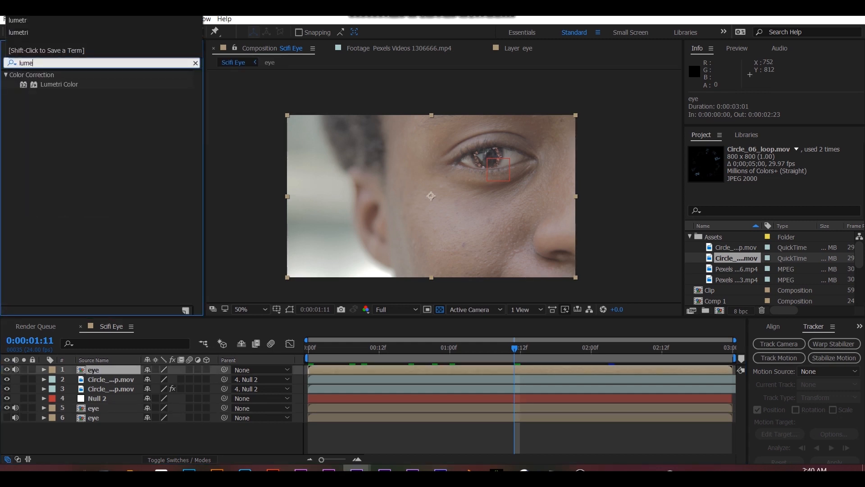
pyautogui.doubleClick(59, 84)
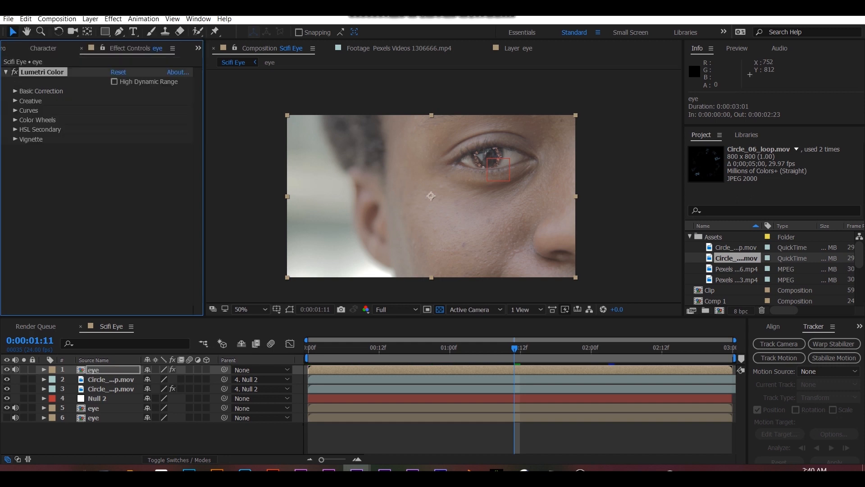
# - Steepen the master RGB curve in Lumetri Color by moving its white and black points slightly inward
pyautogui.click(16, 109)
pyautogui.moveTo(184, 138); pyautogui.dragTo(179, 138)
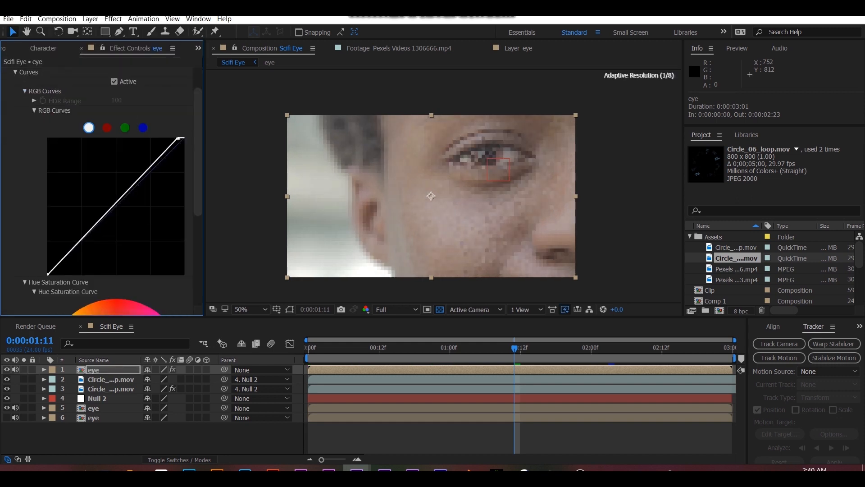
pyautogui.moveTo(48, 273); pyautogui.dragTo(64, 273)
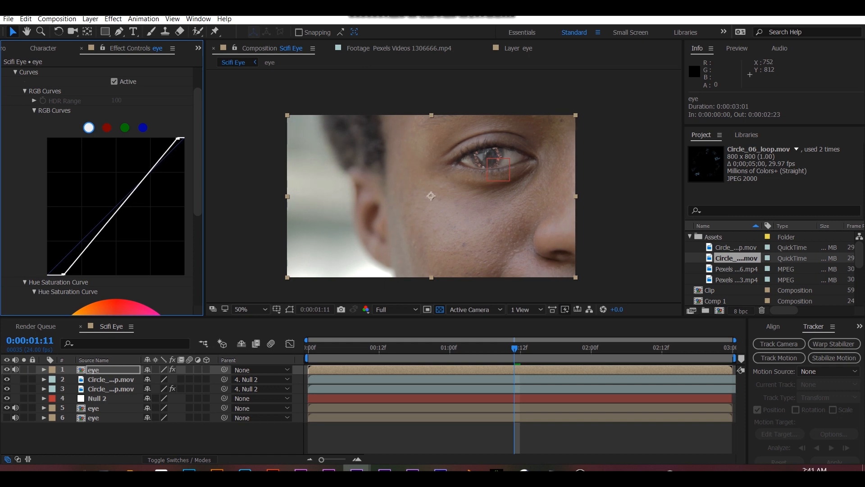
# - Set Lumetri's basic correction to temperature 77, contrast 27, highlights 28, shadows -17, whites 20 and blacks -13
pyautogui.scroll(2, 97, 192)
pyautogui.click(15, 111)
pyautogui.click(15, 91)
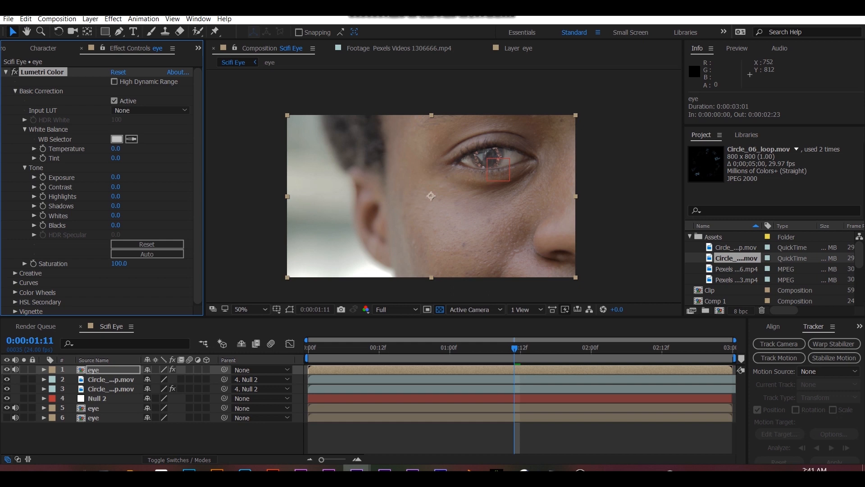
pyautogui.moveTo(116, 149)
pyautogui.mouseDown()
pyautogui.moveTo(107, 148)
pyautogui.moveTo(119, 148)
pyautogui.mouseUp()
pyautogui.moveTo(116, 149); pyautogui.dragTo(159, 149)
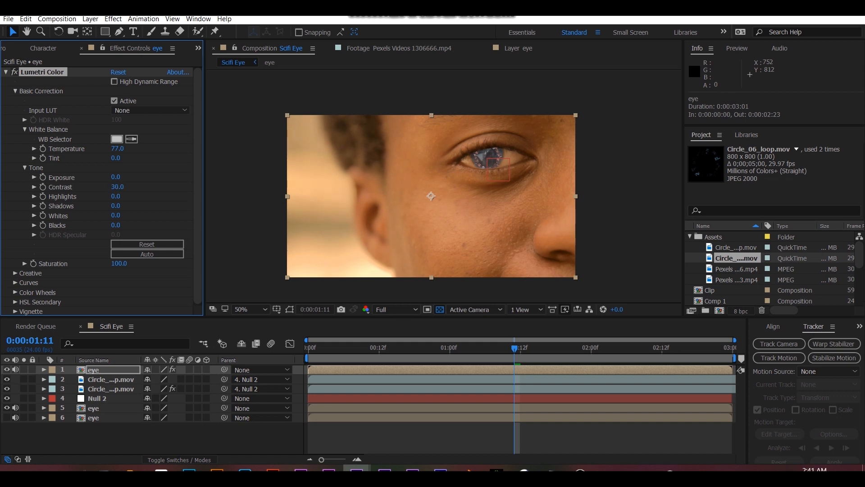
pyautogui.moveTo(116, 196); pyautogui.dragTo(108, 225)
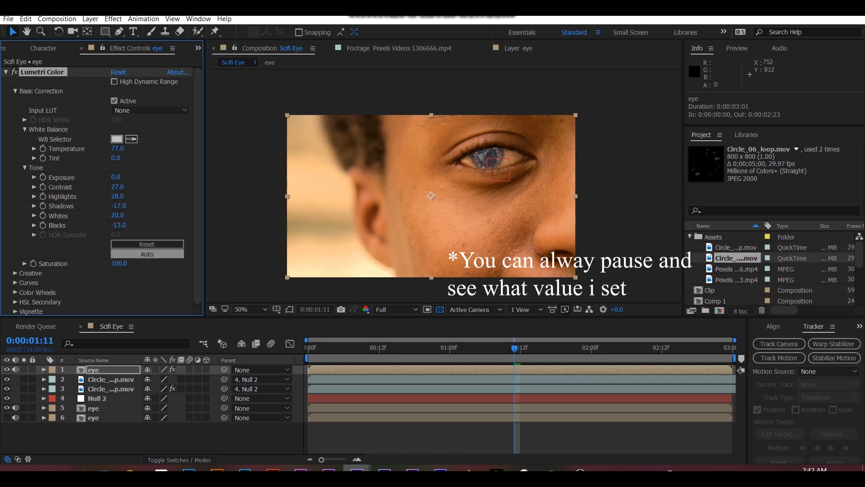
# - Set the Lumetri Color saturation to 140 on the topmost eye layer
pyautogui.click(119, 263)
pyautogui.write('140')
pyautogui.press('Return')
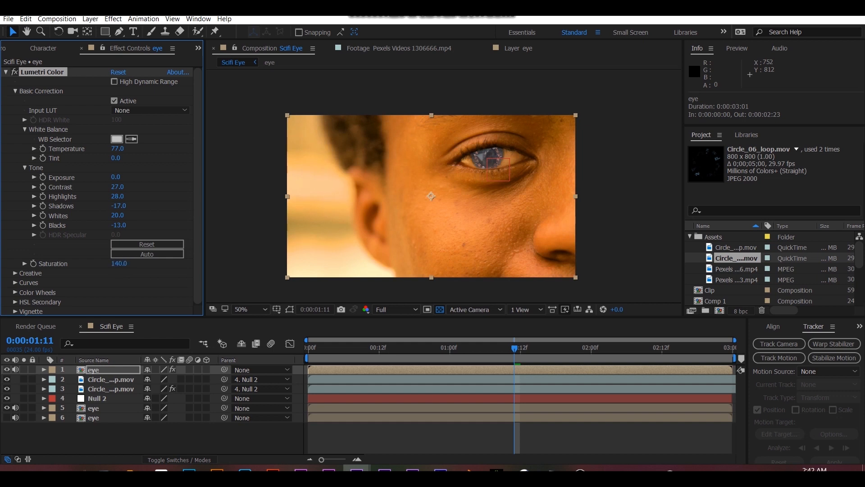
# - Copy the Lumetri Color effect onto the visible eye layer directly beneath Null 2
pyautogui.click(6, 72)
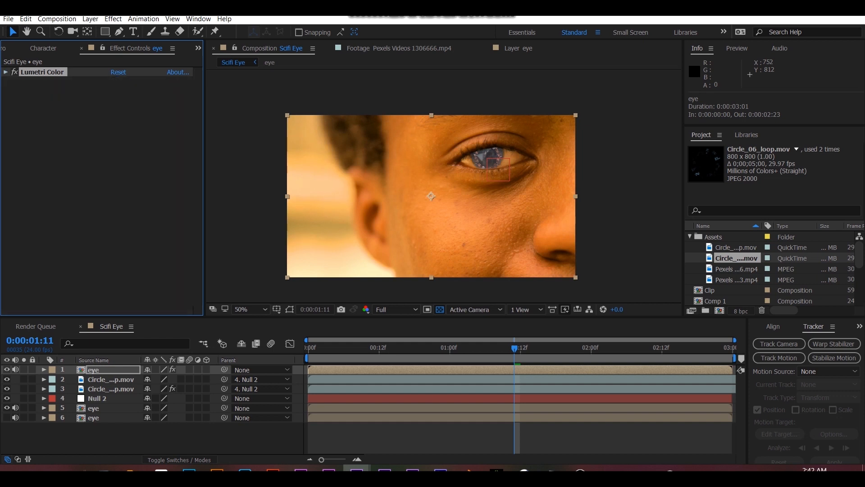
pyautogui.click(93, 408)
pyautogui.hotkey('ctrl', 'v')
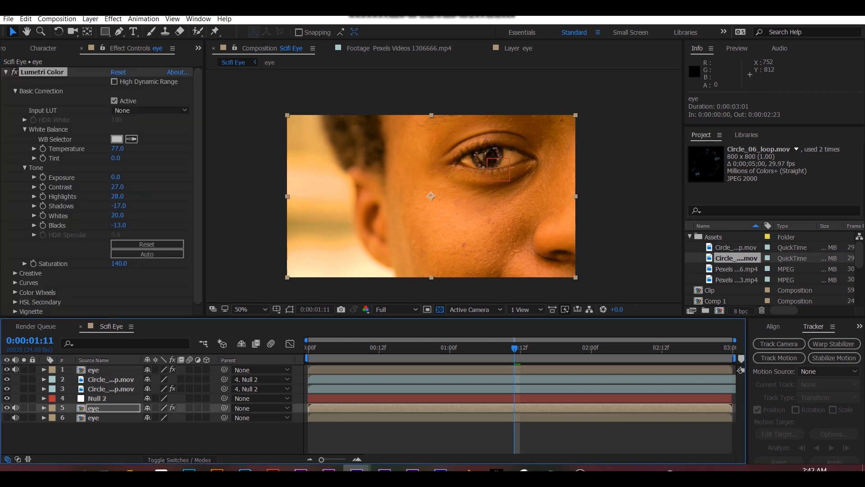
# - Deselect the layers and preview the color-graded composition from the start
pyautogui.click(135, 437)
pyautogui.moveTo(455, 348); pyautogui.dragTo(308, 348)
pyautogui.press('space')
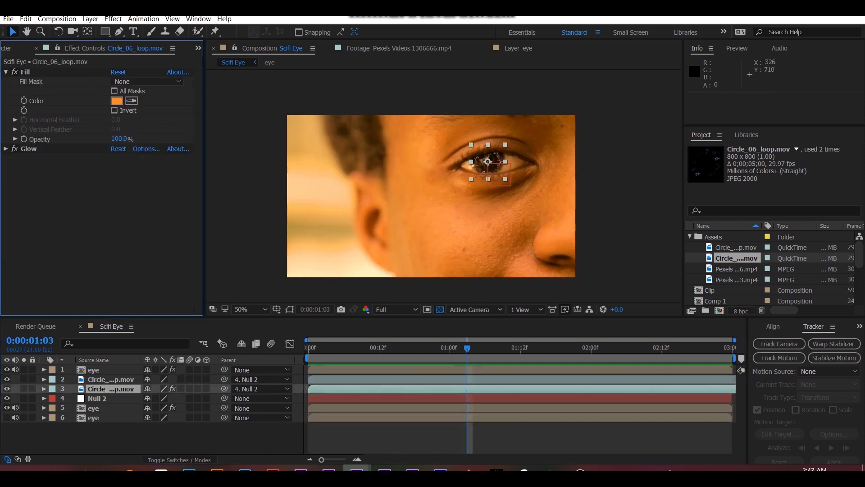
# - Duplicate the Glow effect on the orange circle loop layer and set the second Glow's radius to 55
pyautogui.click(6, 149)
pyautogui.hotkey('ctrl', 'd')
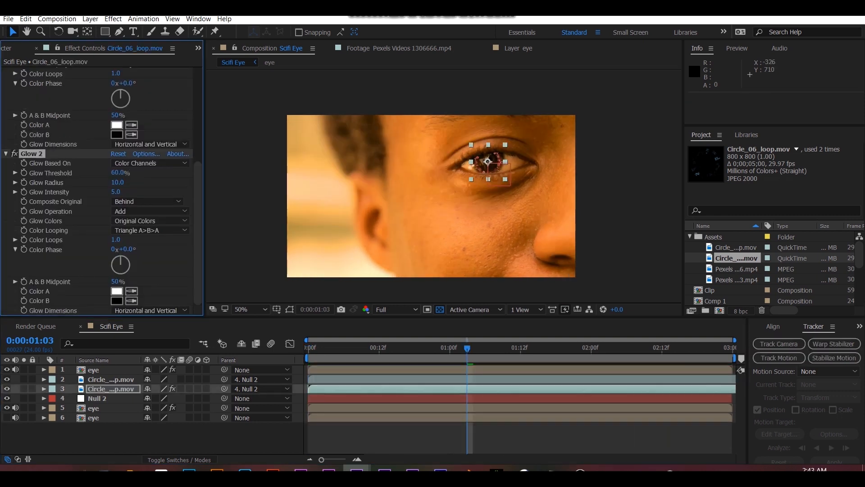
pyautogui.click(118, 183)
pyautogui.press('Return')
pyautogui.click(265, 440)
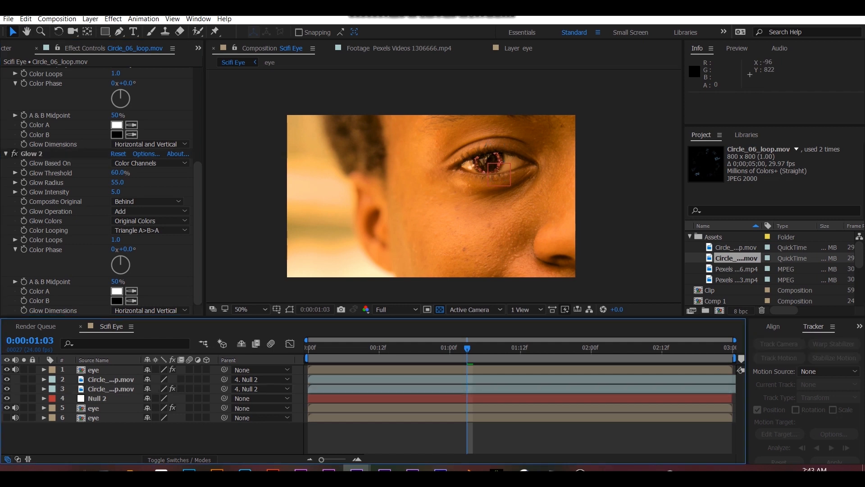
# - Duplicate the orange circle loop layer, scale the upper copy to 9.9, 10.0%, and preview the composition
pyautogui.click(110, 389)
pyautogui.click(459, 379)
pyautogui.scroll(1, 461, 293)
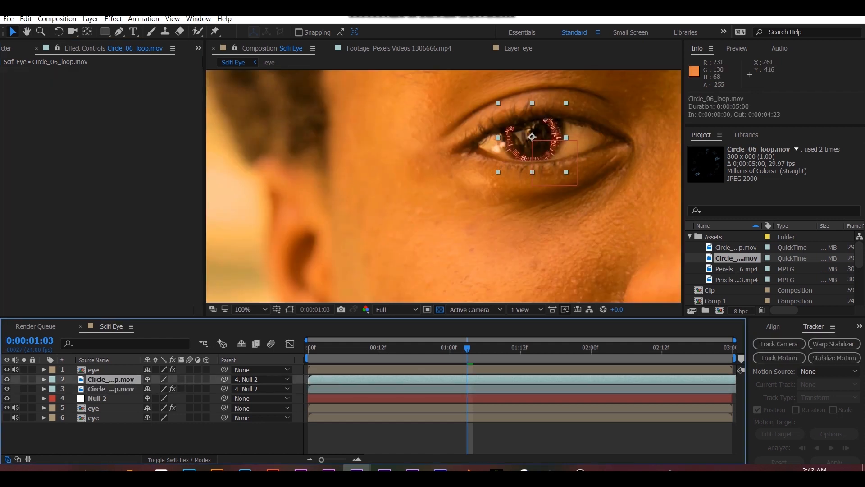
pyautogui.click(460, 389)
pyautogui.hotkey('ctrl', 'd')
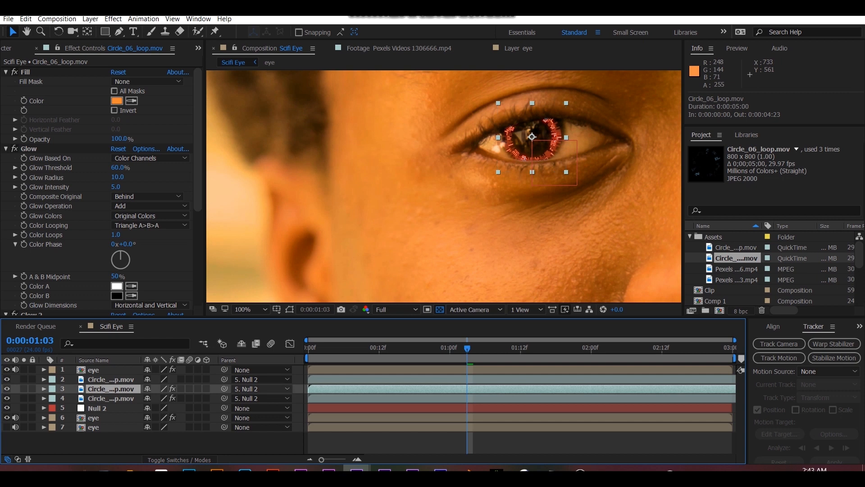
pyautogui.press('s')
pyautogui.moveTo(160, 398); pyautogui.dragTo(157, 398)
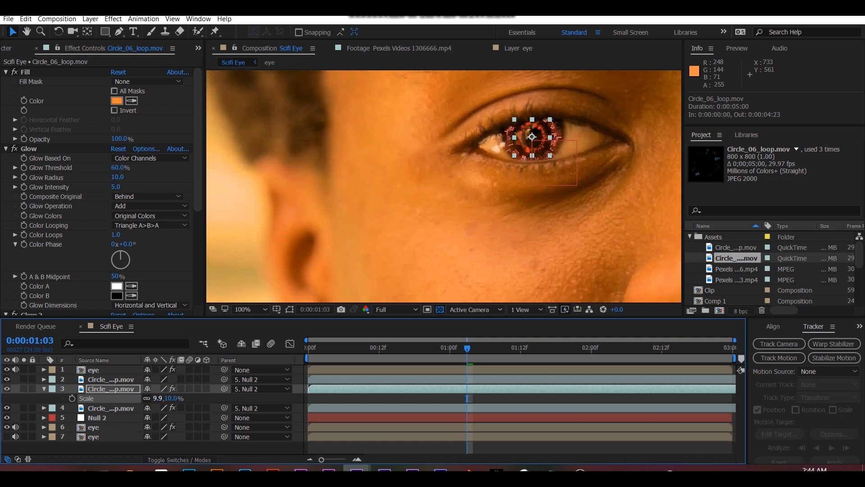
pyautogui.press('space')
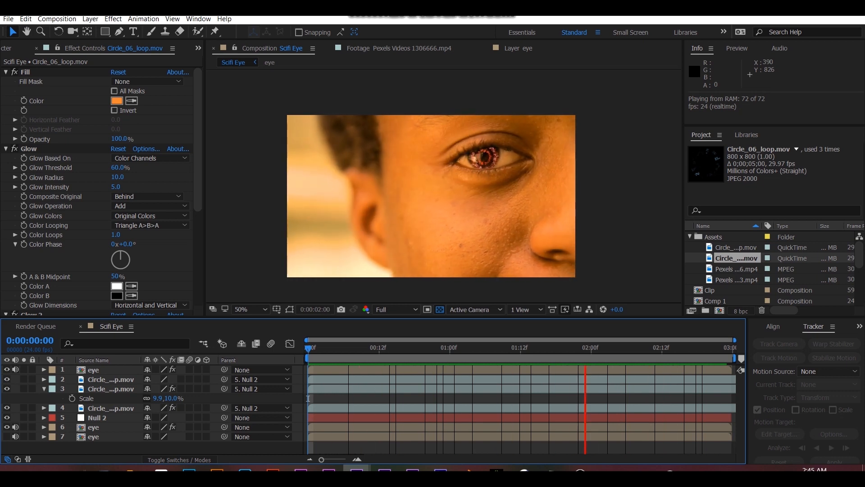
pyautogui.press('space')
# - Rotate the small orange circle loop copy by 180° and preview the composition
pyautogui.click(111, 388)
pyautogui.press('r')
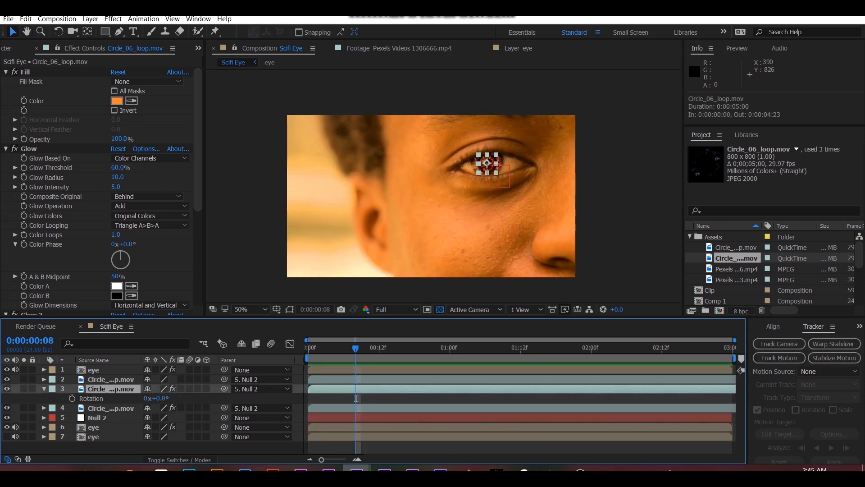
pyautogui.click(161, 398)
pyautogui.press('Return')
pyautogui.press('space')
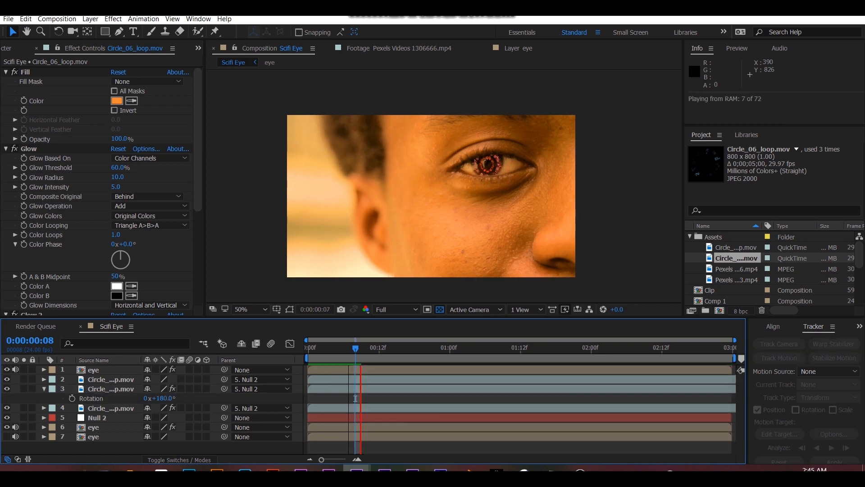
pyautogui.press('space')
# - Keyframe the small circle loop's scale at 9.9, 10.0% on 0:00:00:00 and 8.9, 9.0% on 0:00:00:10
pyautogui.moveTo(432, 348)
pyautogui.mouseDown()
pyautogui.moveTo(332, 347)
pyautogui.moveTo(444, 348)
pyautogui.mouseUp()
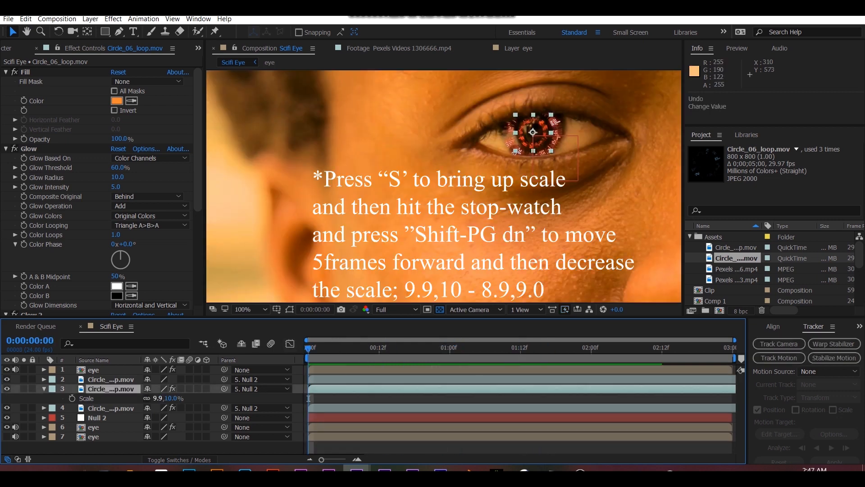
pyautogui.click(72, 397)
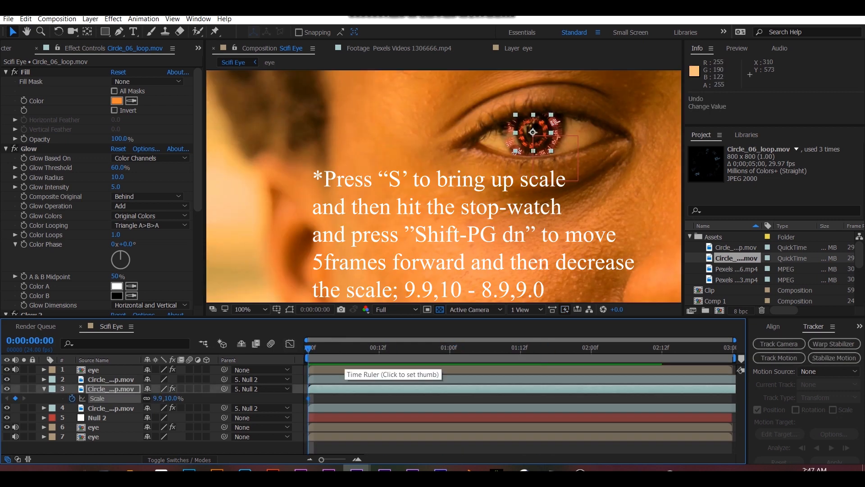
pyautogui.hotkey('shift', 'pagedown')
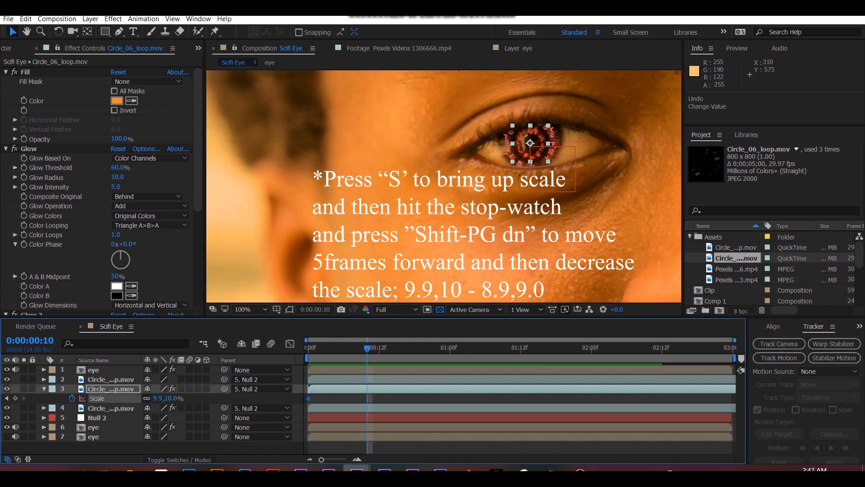
pyautogui.click(158, 398)
pyautogui.write('5.9')
pyautogui.press('Return')
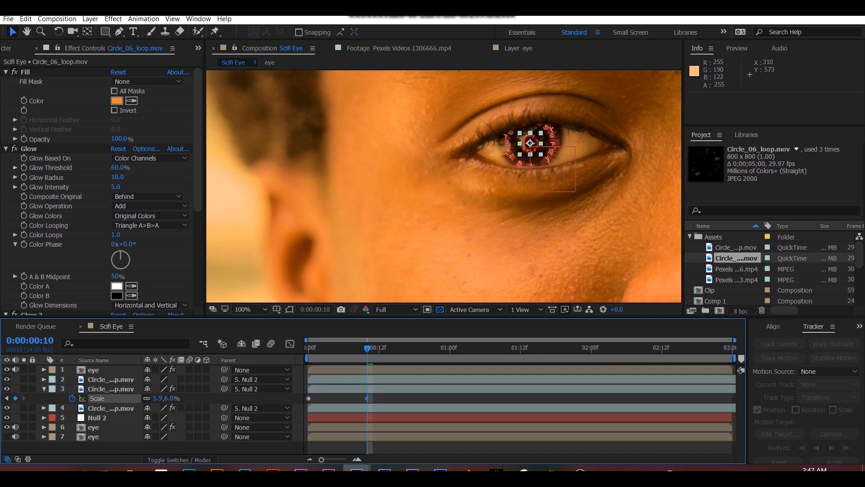
pyautogui.moveTo(157, 398); pyautogui.dragTo(159, 398)
# - Repeat the two alternating scale keyframes on the small circle loop every 10 frames through 0:00:02:22
pyautogui.moveTo(332, 395); pyautogui.dragTo(296, 399)
pyautogui.hotkey('ctrl', 'c')
pyautogui.press('-')
pyautogui.hotkey('shift', 'pagedown')
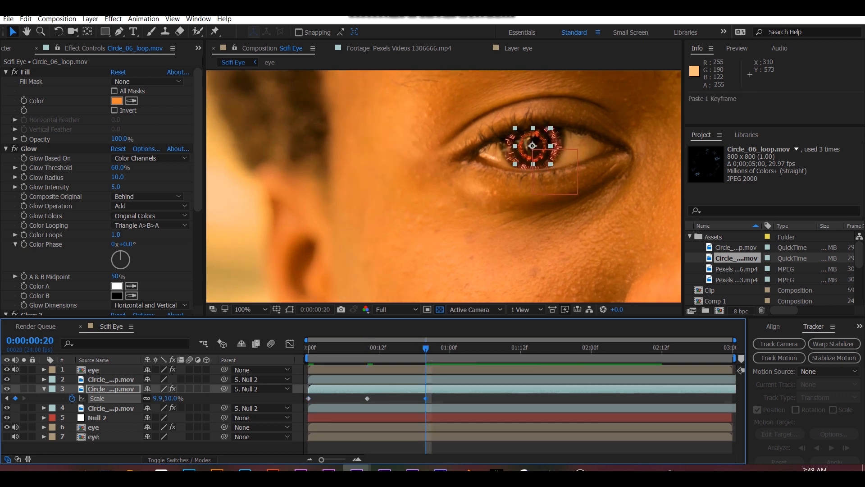
pyautogui.hotkey('ctrl', 'v')
pyautogui.hotkey('ctrl', 'c')
pyautogui.hotkey('shift', 'pagedown')
pyautogui.hotkey('ctrl', 'v')
pyautogui.hotkey('shift', 'pagedown')
pyautogui.hotkey('shift', 'pagedown')
pyautogui.hotkey('ctrl', 'v')
pyautogui.hotkey('shift', 'pagedown')
pyautogui.hotkey('shift', 'pagedown')
pyautogui.hotkey('ctrl', 'v')
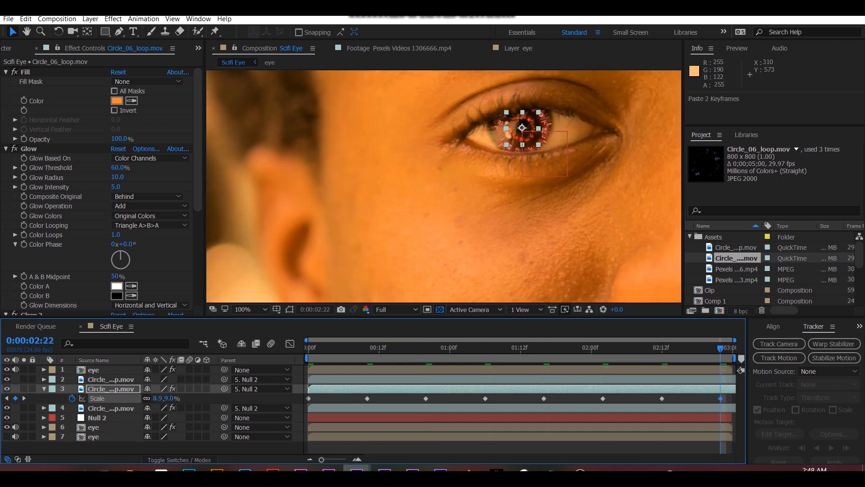
# - Preview the pulsing circle animation at different magnifications and collapse the small circle loop's properties
pyautogui.press('space')
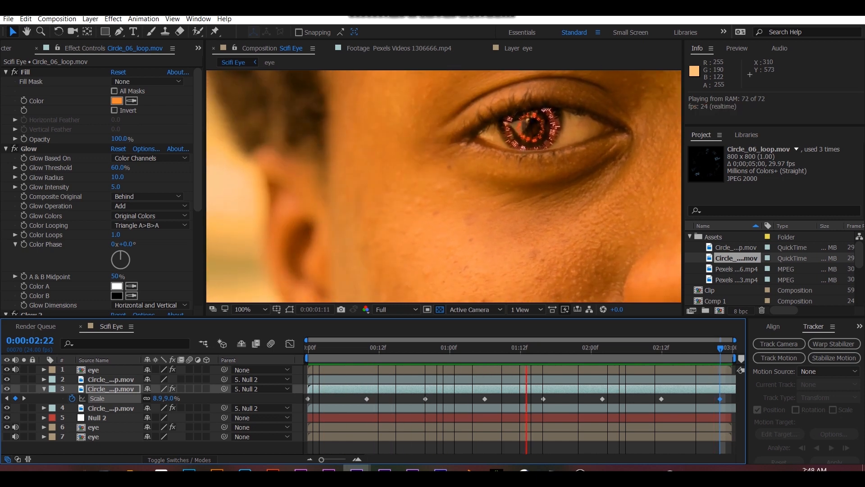
pyautogui.press('space')
pyautogui.scroll(-2, 307, 256)
pyautogui.scroll(2, 306, 257)
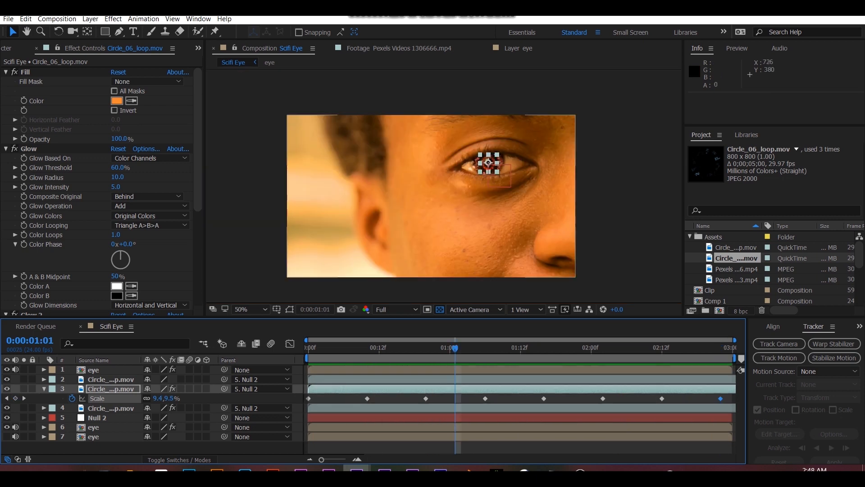
pyautogui.scroll(-1, 306, 257)
pyautogui.click(44, 388)
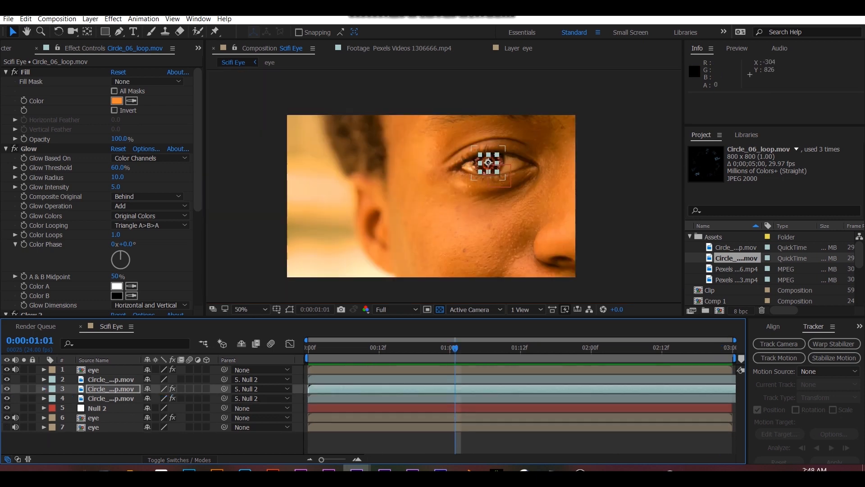
# - Add a new adjustment layer above the topmost eye layer
pyautogui.click(111, 380)
pyautogui.click(111, 445)
pyautogui.click(93, 370)
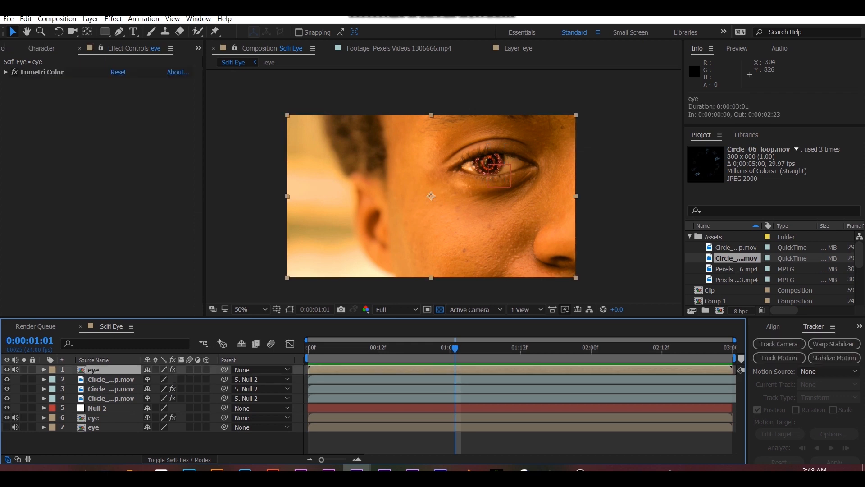
pyautogui.hotkey('ctrl', 'alt', 'y')
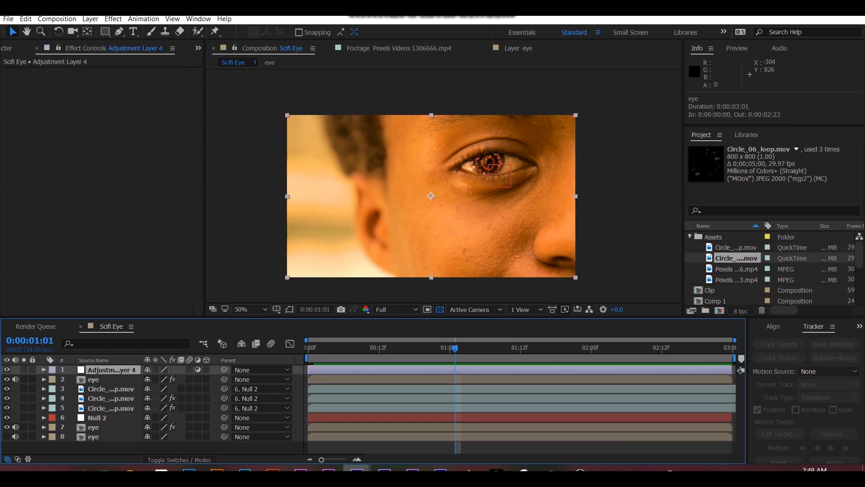
# - Add another adjustment layer at the very top and apply the Transform effect to the adjustment layer below it
pyautogui.hotkey('ctrl', 'alt', 'y')
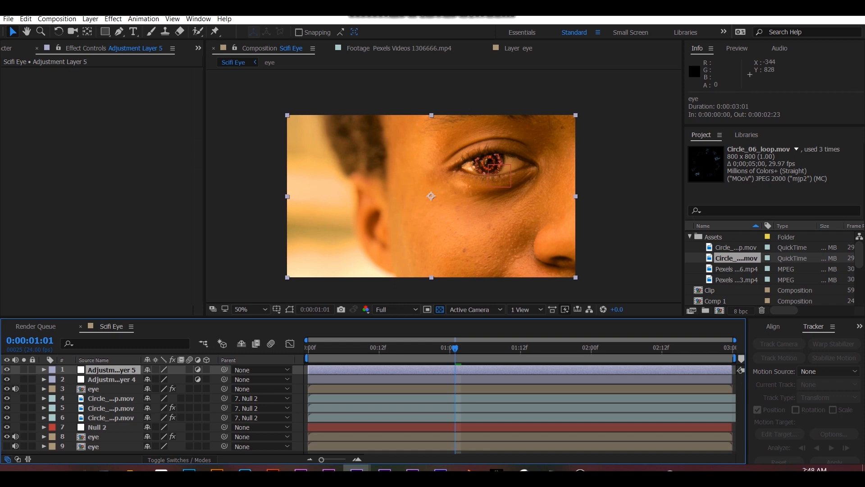
pyautogui.click(112, 380)
pyautogui.hotkey('ctrl', '5')
pyautogui.hotkey('ctrl', 'f')
pyautogui.write('transfor')
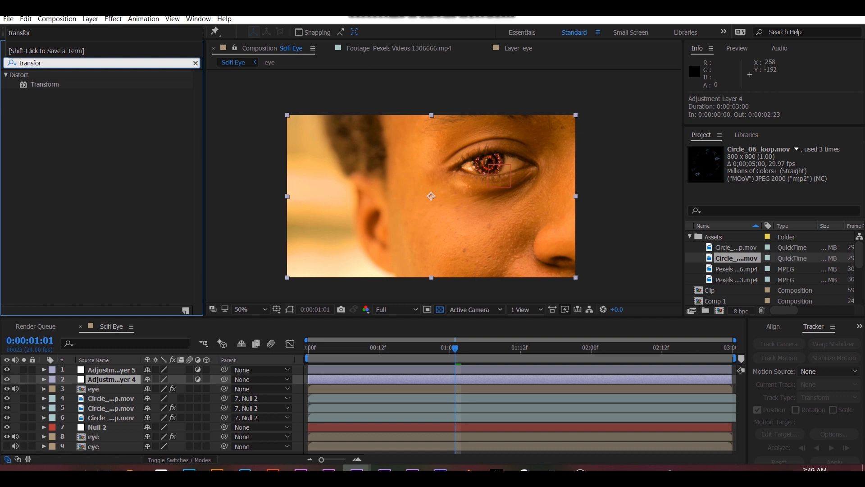
pyautogui.doubleClick(44, 84)
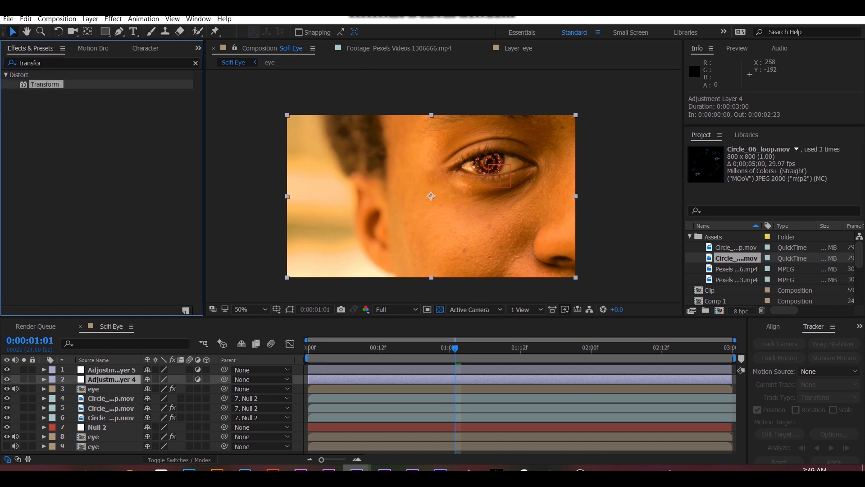
# - Apply the Motion Tile effect to the topmost adjustment layer
pyautogui.click(112, 370)
pyautogui.hotkey('ctrl', '5')
pyautogui.hotkey('ctrl', 'f')
pyautogui.write('motion')
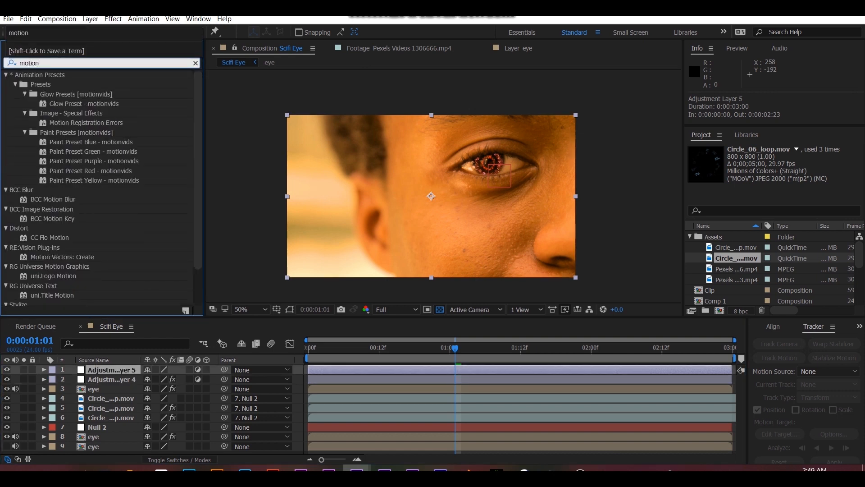
pyautogui.scroll(-3, 99, 189)
pyautogui.doubleClick(45, 271)
# - Set the second adjustment layer's Transform position to 640.0, 403.0 and the topmost layer's Motion Tile output height to 80
pyautogui.click(111, 380)
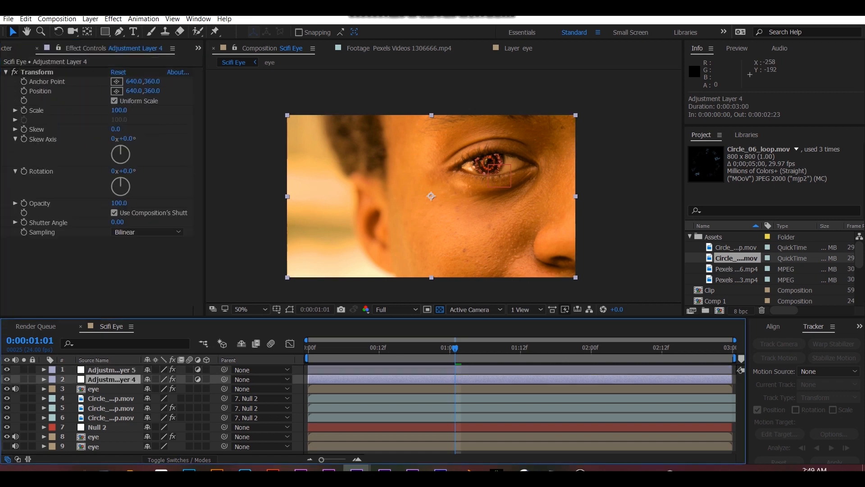
pyautogui.moveTo(152, 91); pyautogui.dragTo(172, 91)
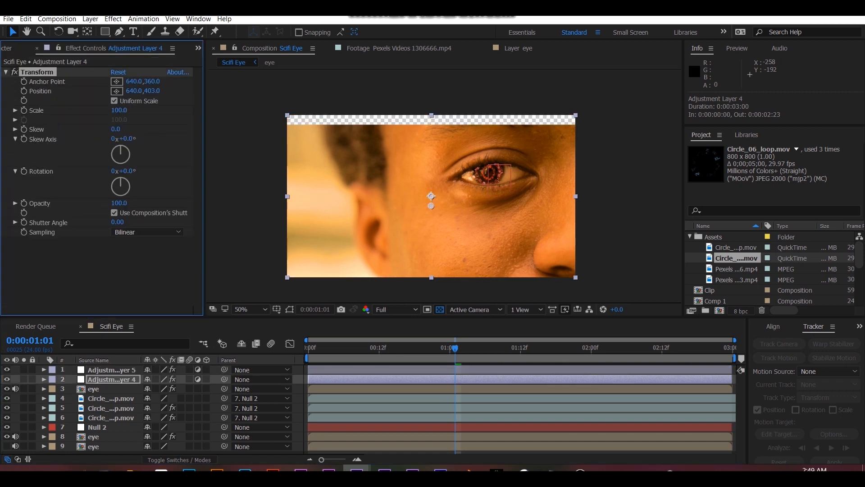
pyautogui.click(112, 370)
pyautogui.click(119, 110)
pyautogui.click(120, 120)
pyautogui.write('80')
pyautogui.press('Return')
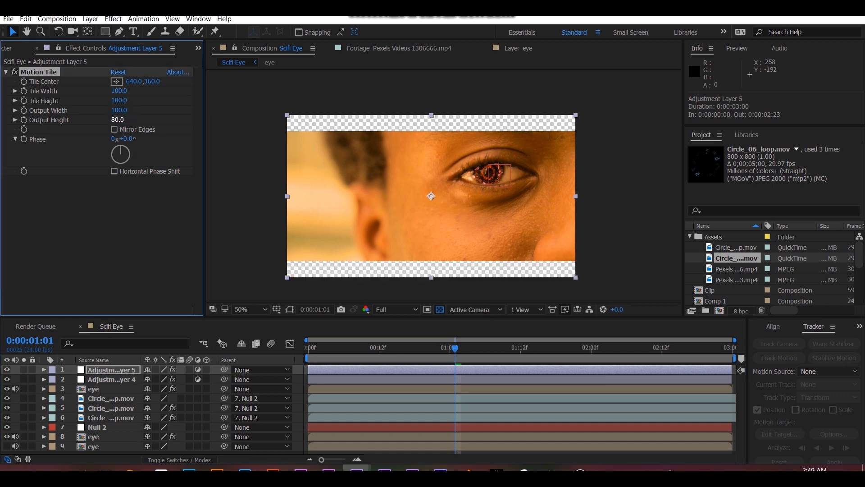
# - Turn off the transparency grid and set the second adjustment layer's Transform position to 640.0, 430.0
pyautogui.click(440, 309)
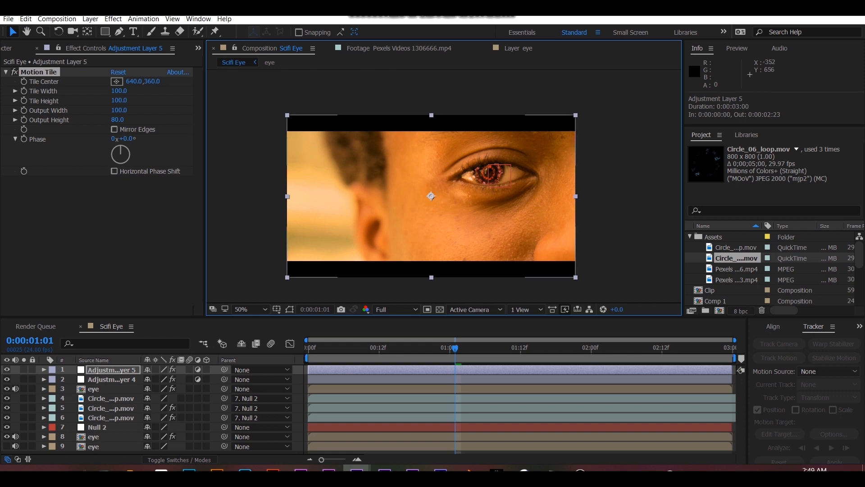
pyautogui.click(111, 379)
pyautogui.moveTo(152, 91); pyautogui.dragTo(164, 91)
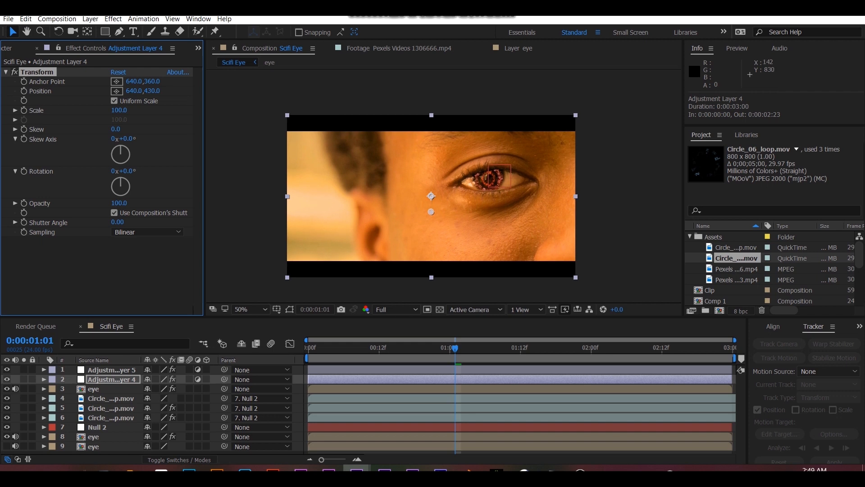
# - Add a new adjustment layer directly above the upper eye layer, beneath the two existing adjustment layers
pyautogui.click(111, 417)
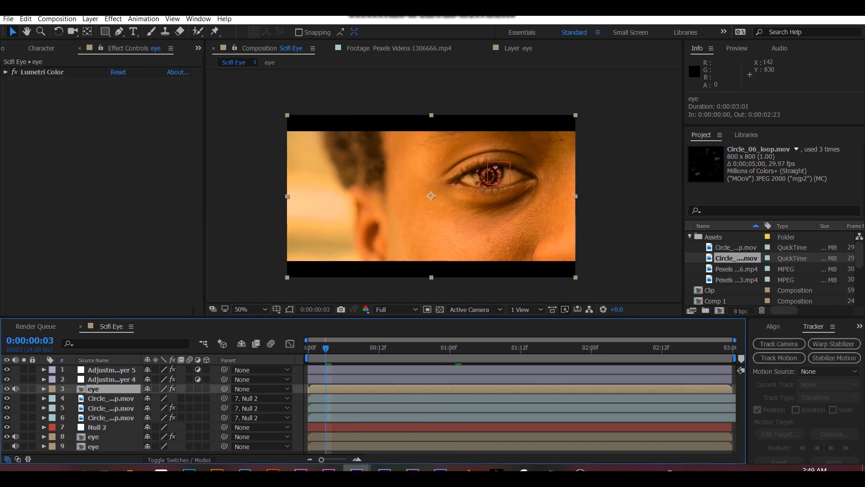
pyautogui.click(440, 309)
pyautogui.hotkey('ctrl', 'alt', 'y')
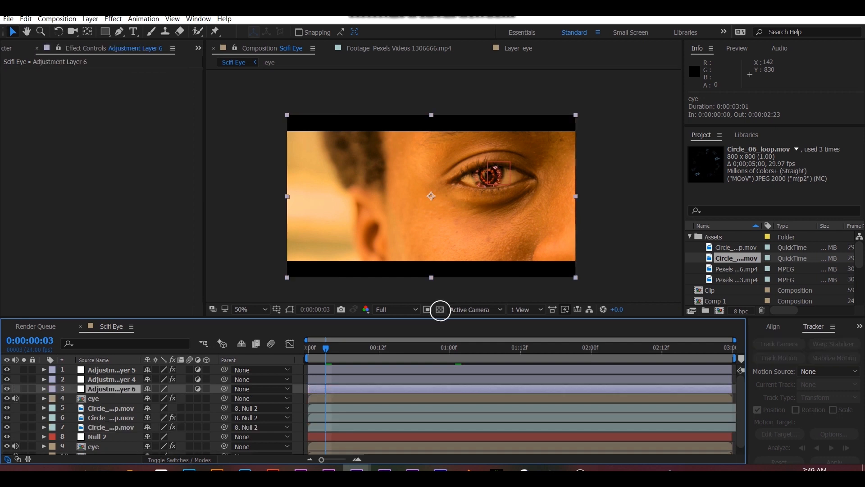
pyautogui.click(240, 62)
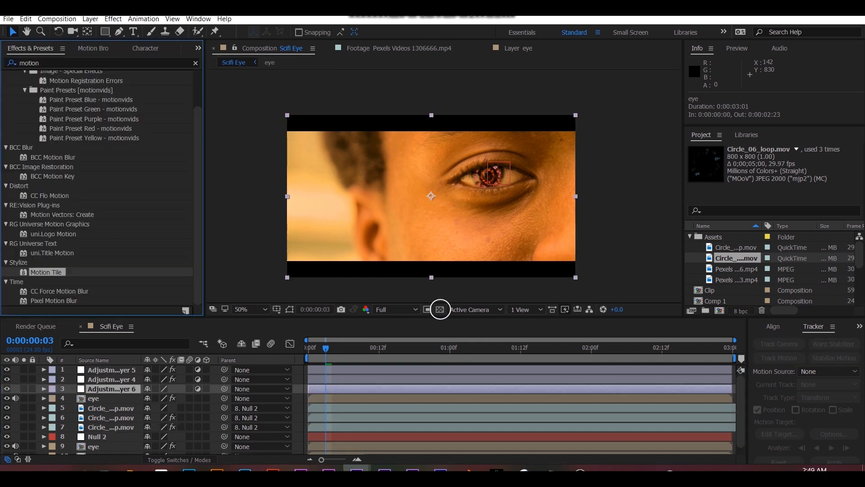
# - Search the effects library for "color" and look through the color correction effects
pyautogui.click(99, 63)
pyautogui.write('color')
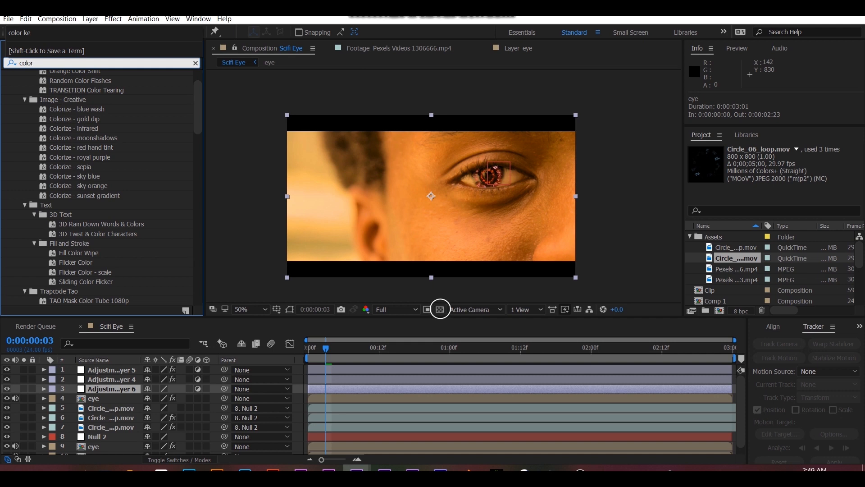
pyautogui.scroll(-10, 99, 180)
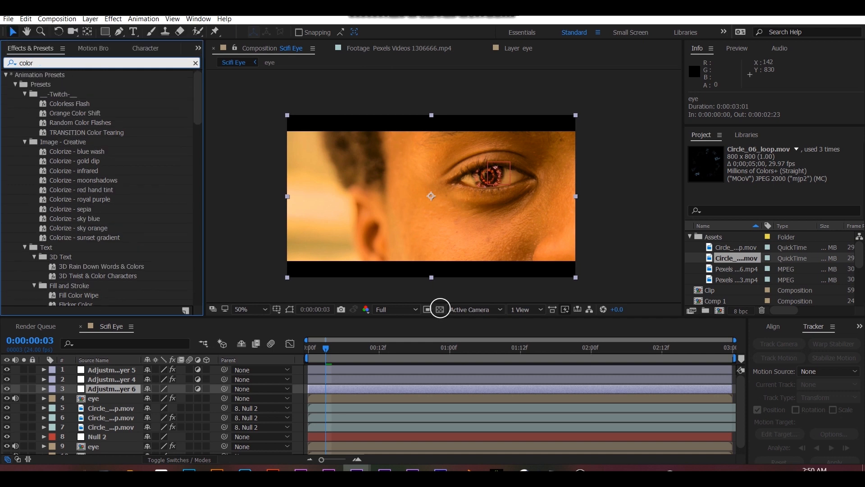
pyautogui.scroll(-8, 99, 180)
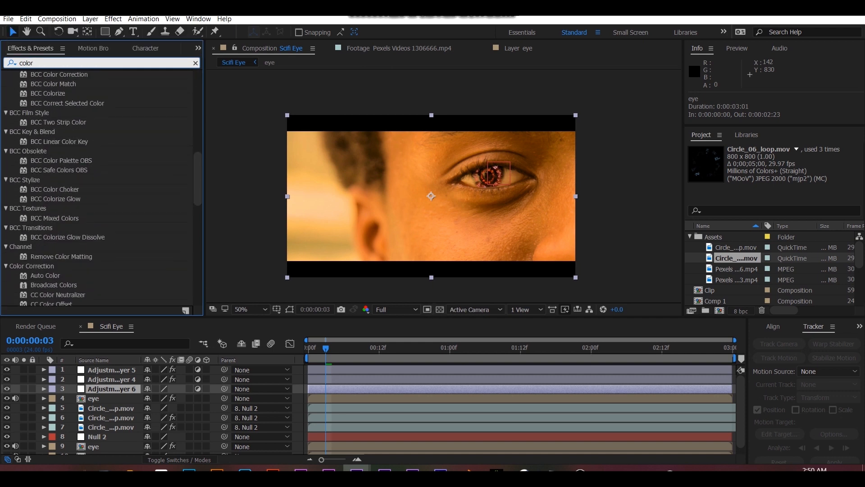
pyautogui.scroll(-6, 99, 189)
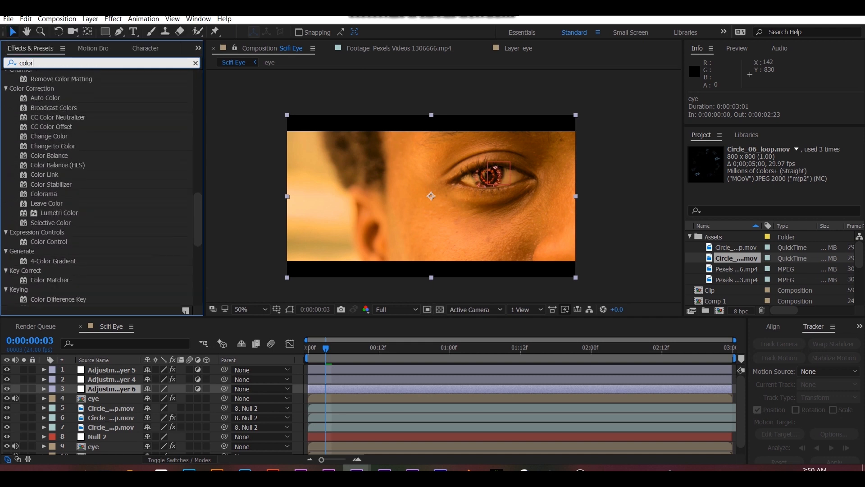
pyautogui.scroll(-5, 99, 189)
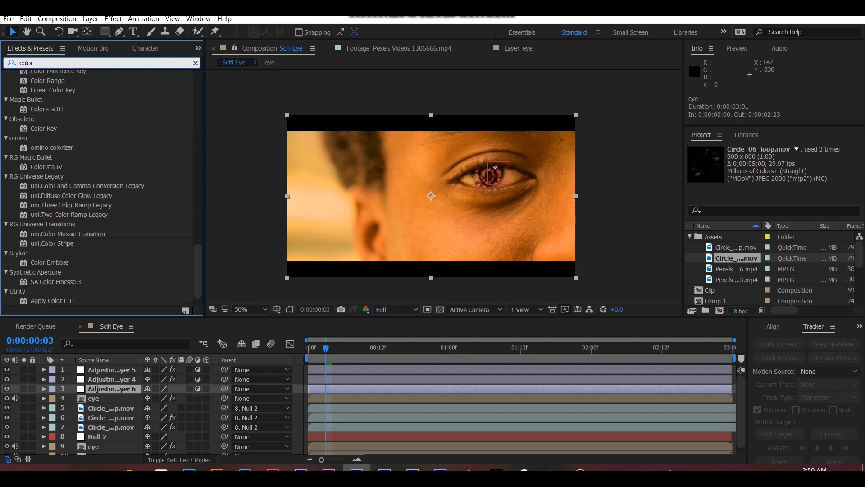
pyautogui.press('BackSpace')
pyautogui.press('BackSpace')
pyautogui.press('BackSpace')
pyautogui.press('BackSpace')
pyautogui.press('BackSpace')
# - Apply Curves to the new adjustment layer, pull the RGB shadows slightly down with the highlights near the diagonal, and preview the grade
pyautogui.write('curve')
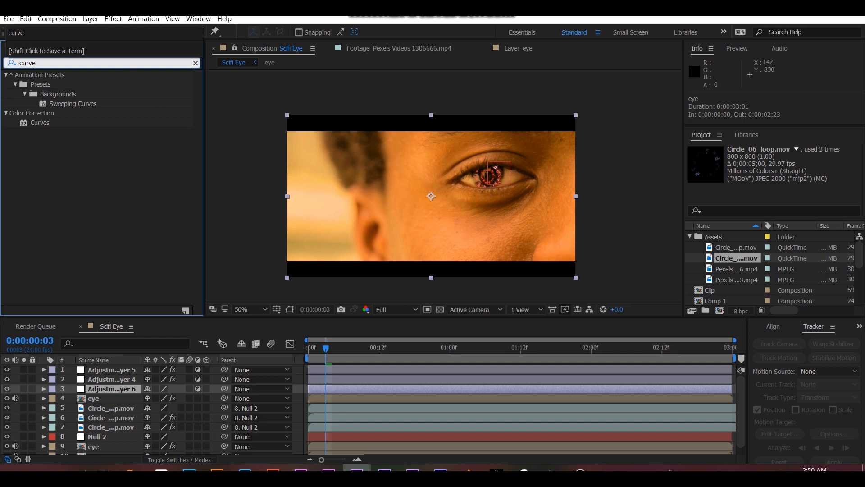
pyautogui.doubleClick(40, 122)
pyautogui.moveTo(132, 150); pyautogui.dragTo(134, 143)
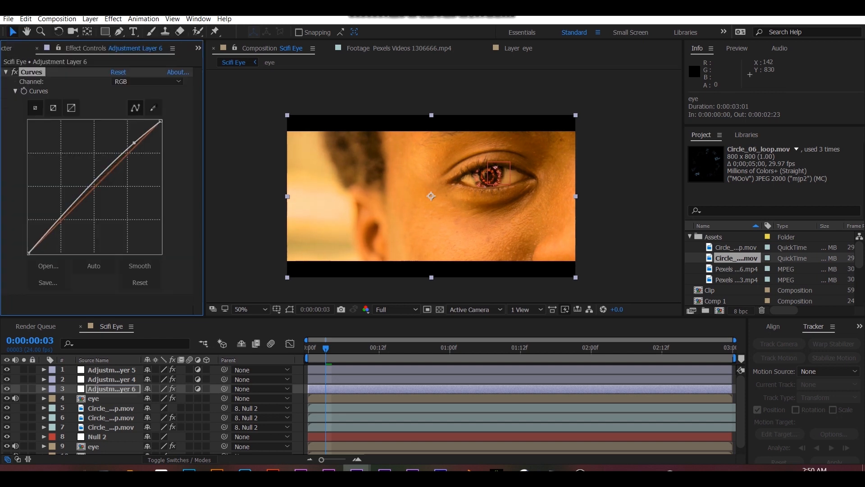
pyautogui.moveTo(63, 215); pyautogui.dragTo(59, 228)
pyautogui.moveTo(134, 143); pyautogui.dragTo(129, 151)
pyautogui.moveTo(59, 228); pyautogui.dragTo(62, 225)
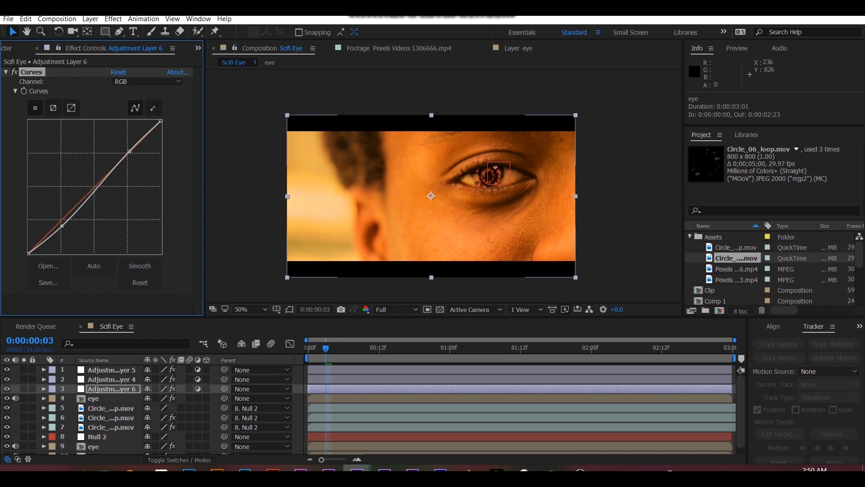
pyautogui.press('space')
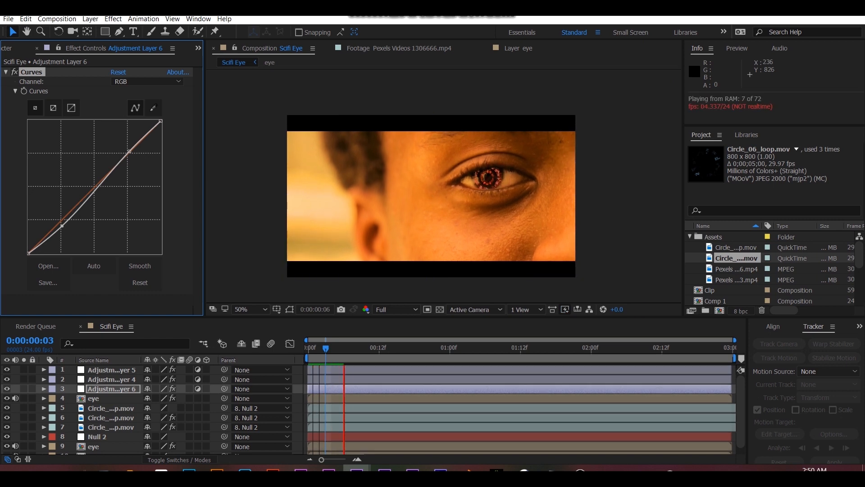